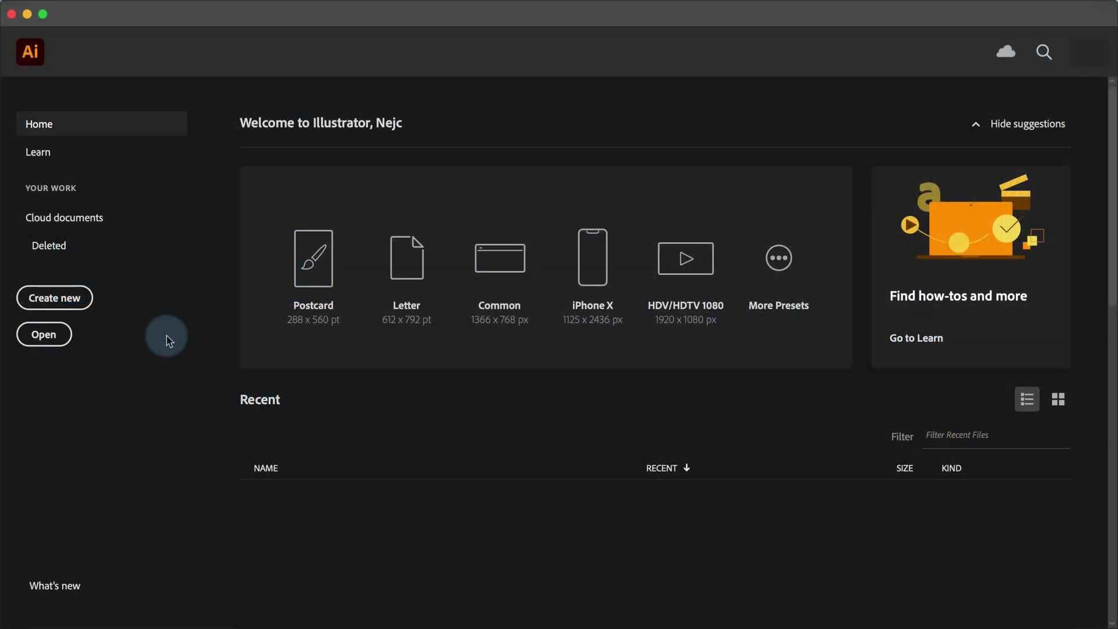
- Create a new document from the 24x24 px Web preset, named 'Basic search icon'
click(55, 299)
click(767, 163)
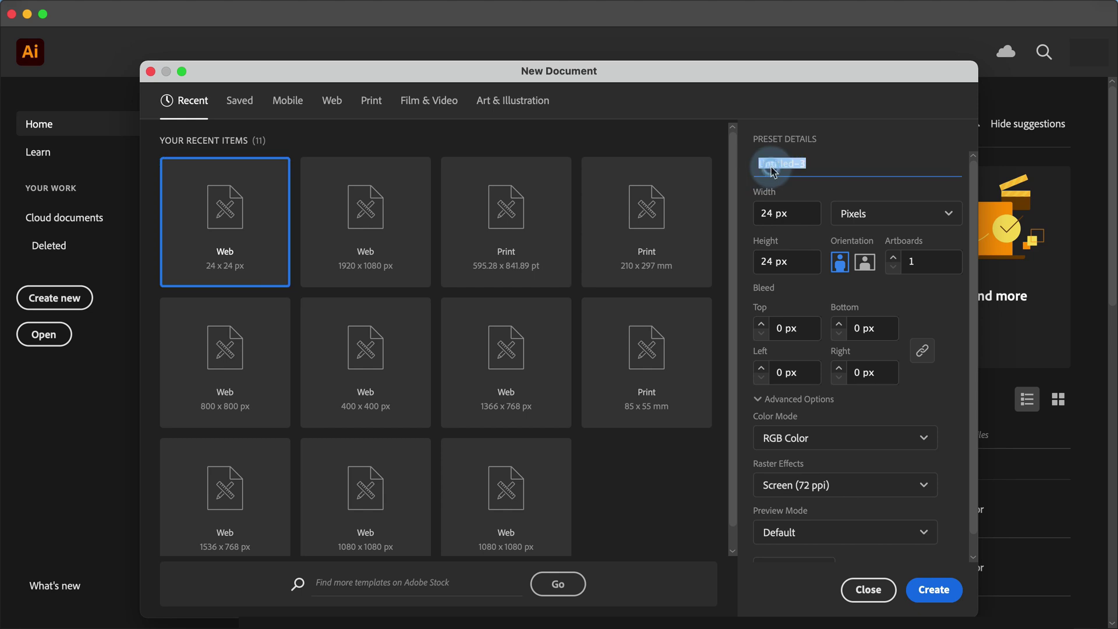
text(Basic search icon)
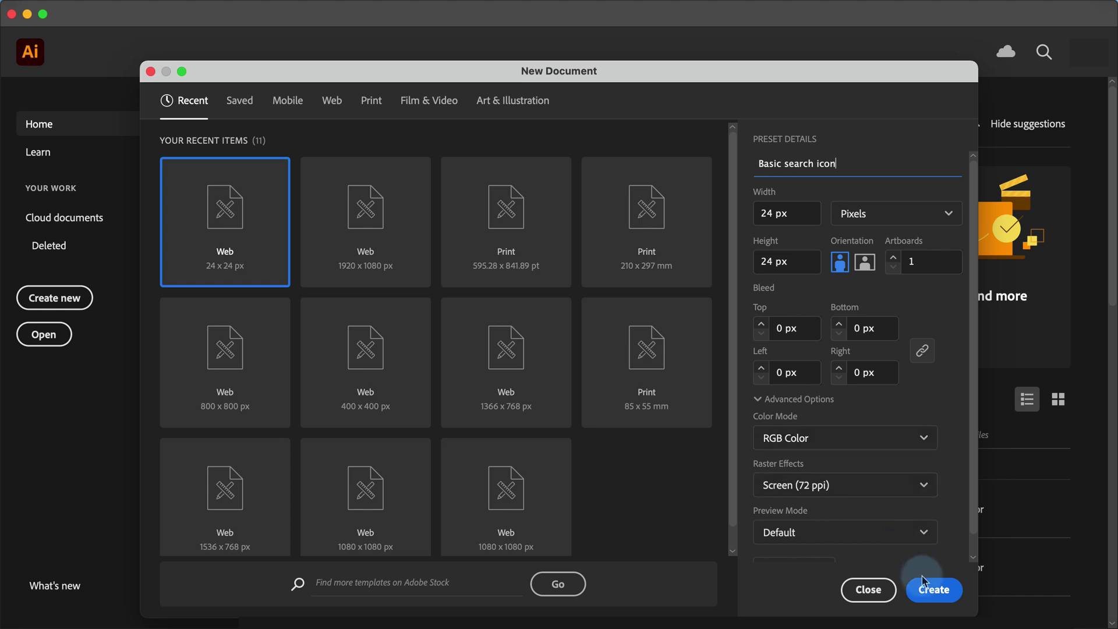
click(934, 589)
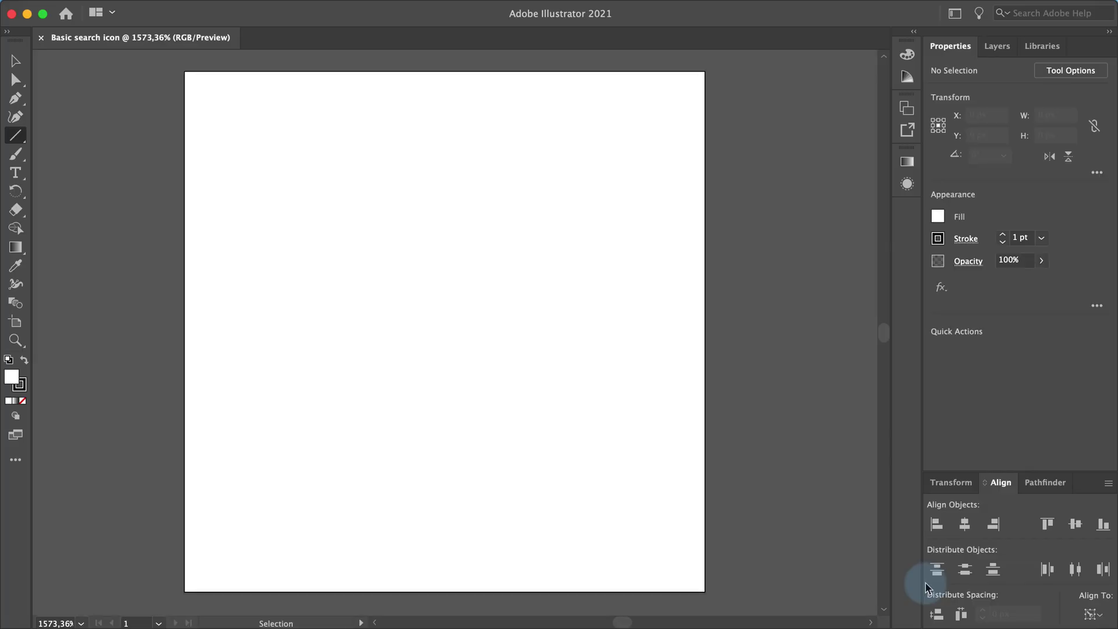
- Draw an 18 × 18 px square with the Rectangle Tool
key(backslash)
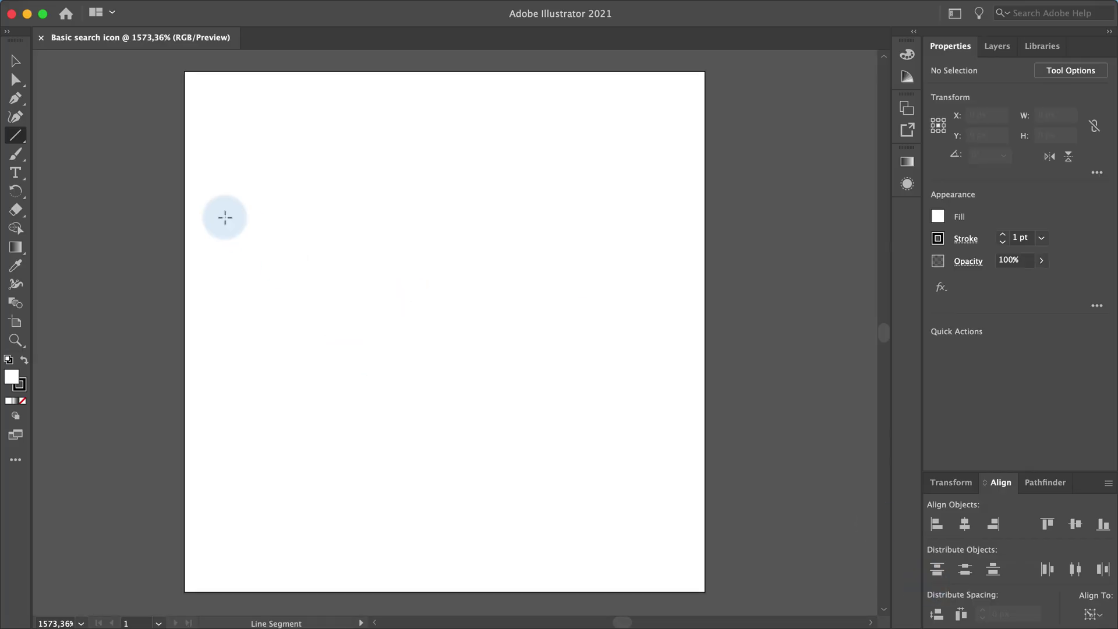
click(16, 137)
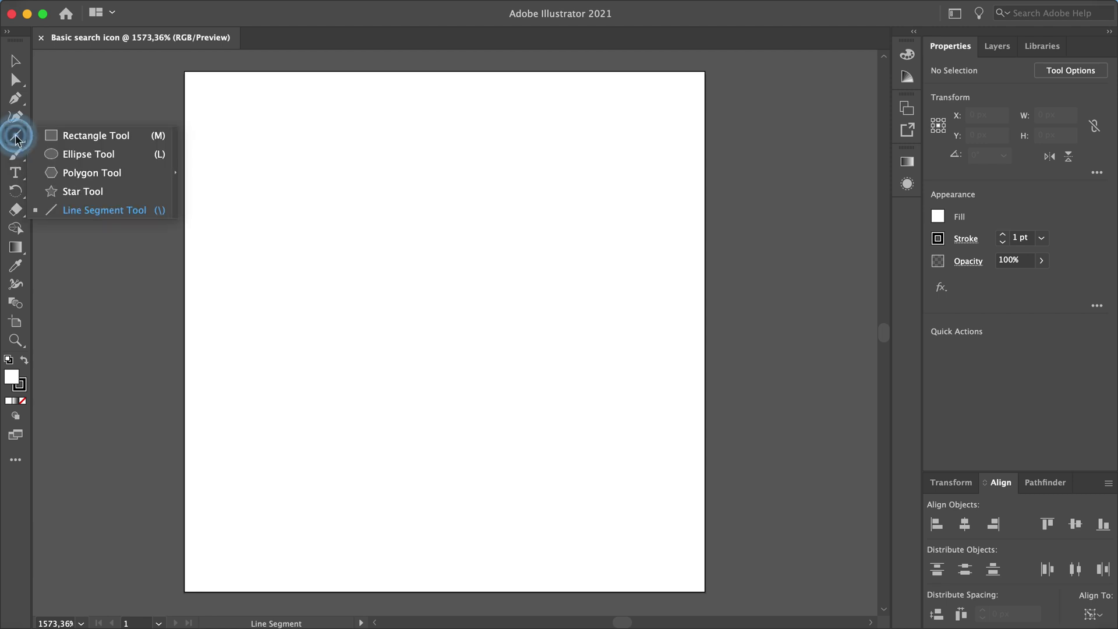
click(51, 145)
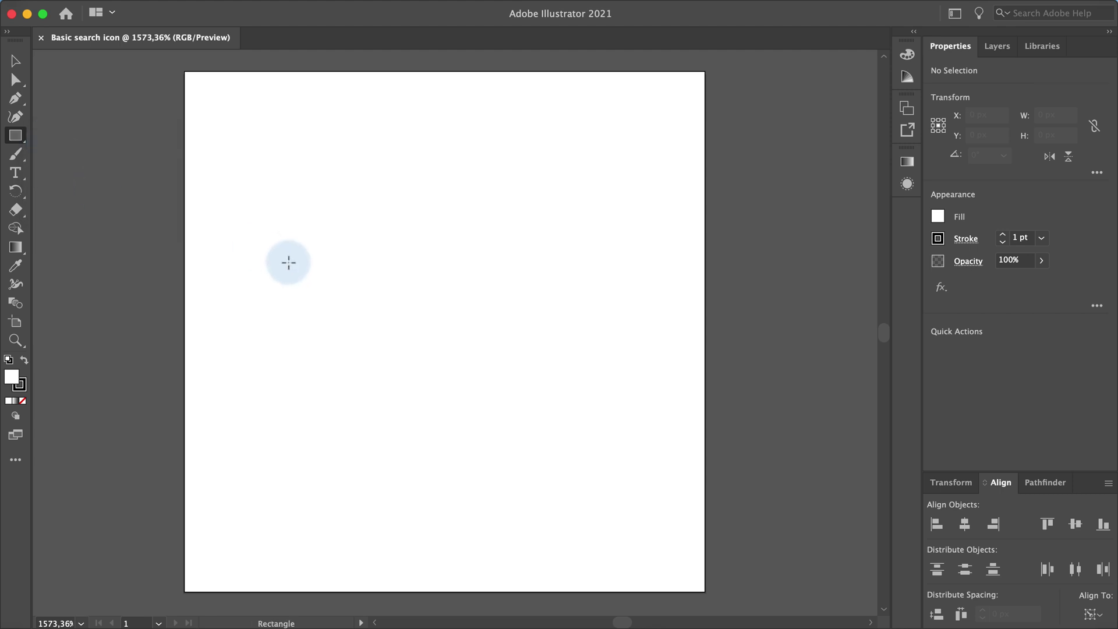
click(296, 278)
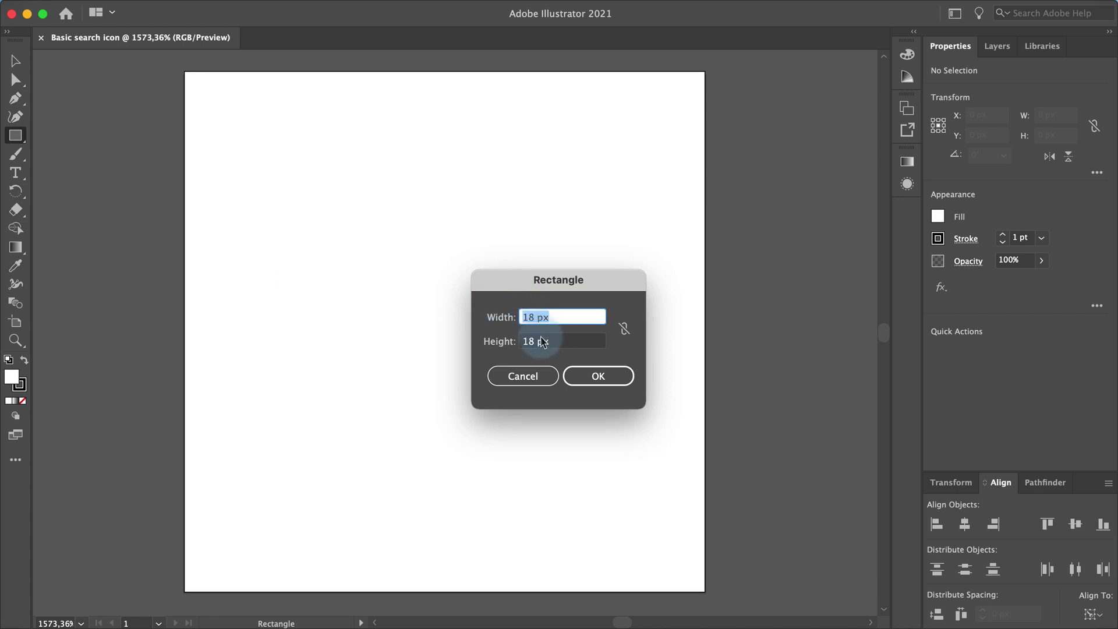
click(589, 376)
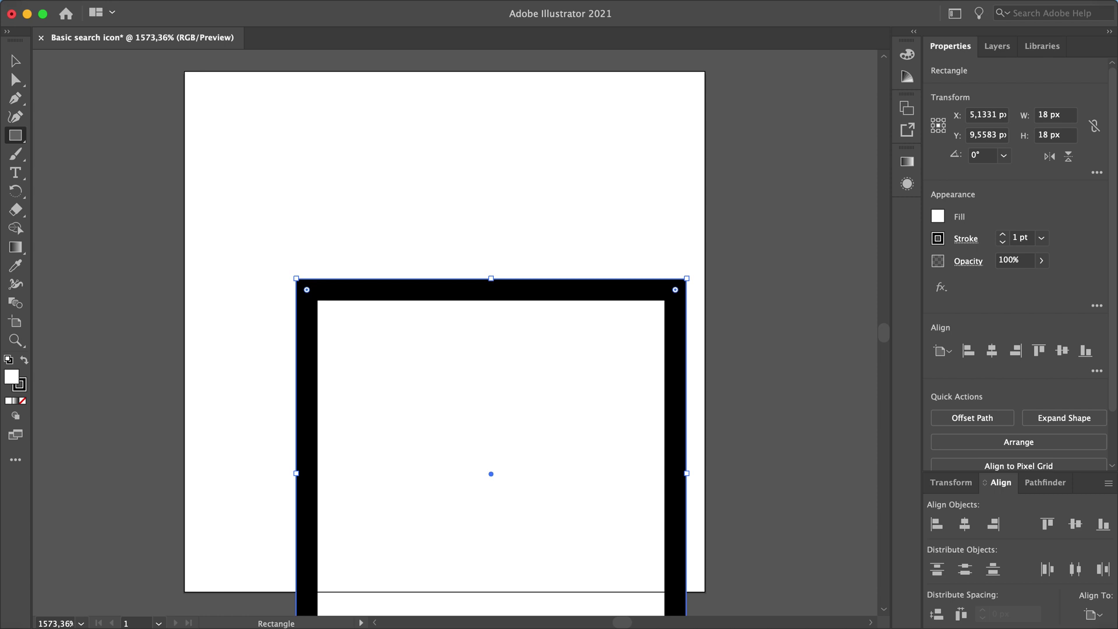
- Centre the square horizontally and vertically on the artboard
click(964, 523)
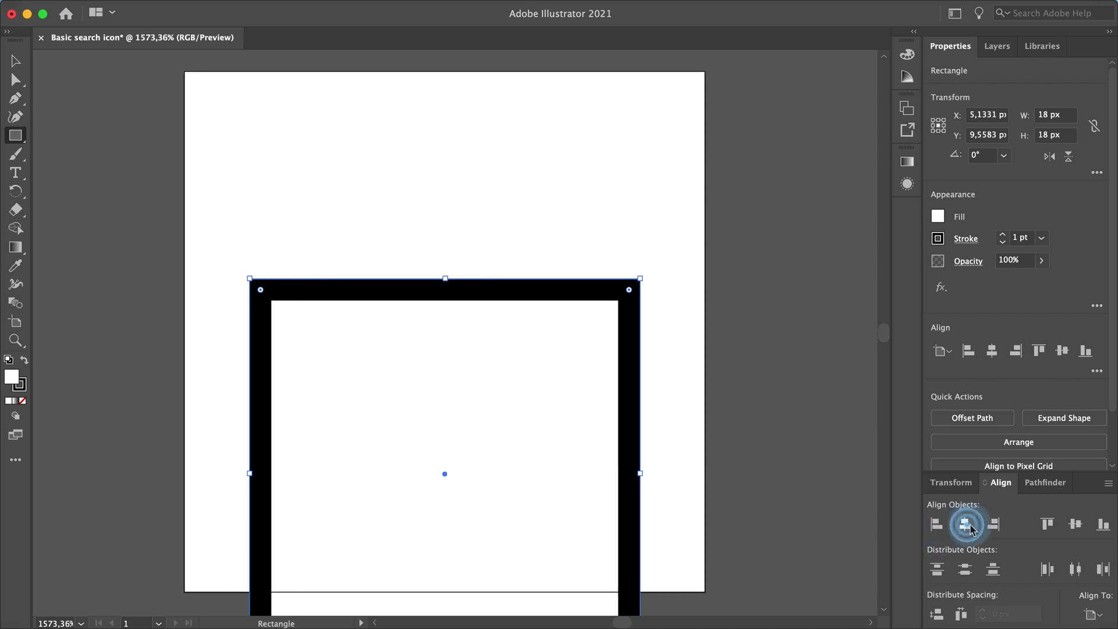
click(1075, 525)
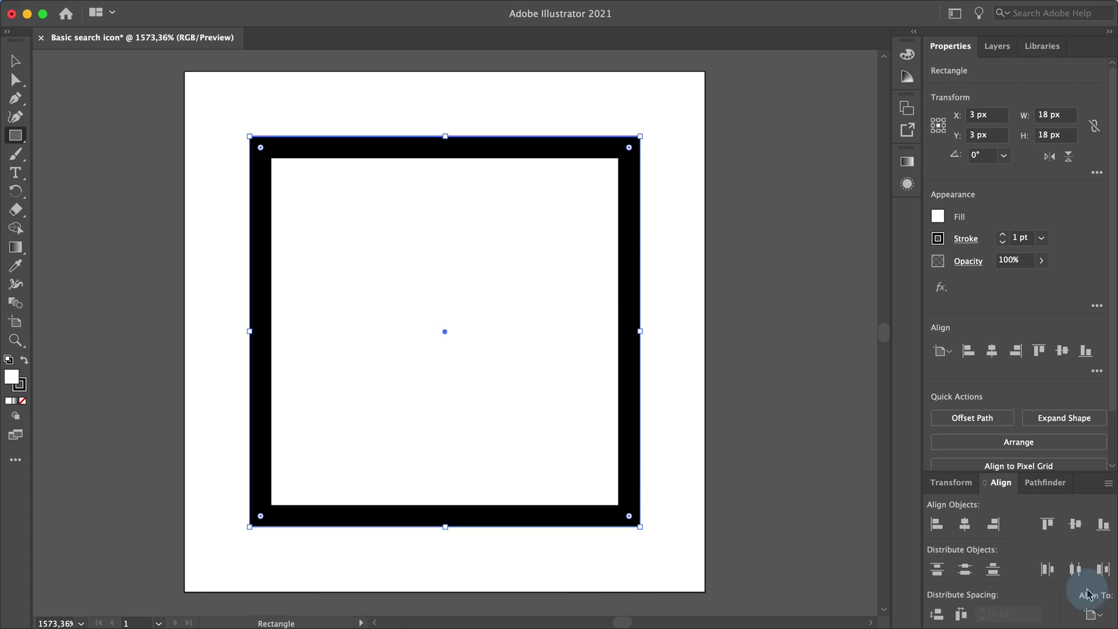
click(1090, 614)
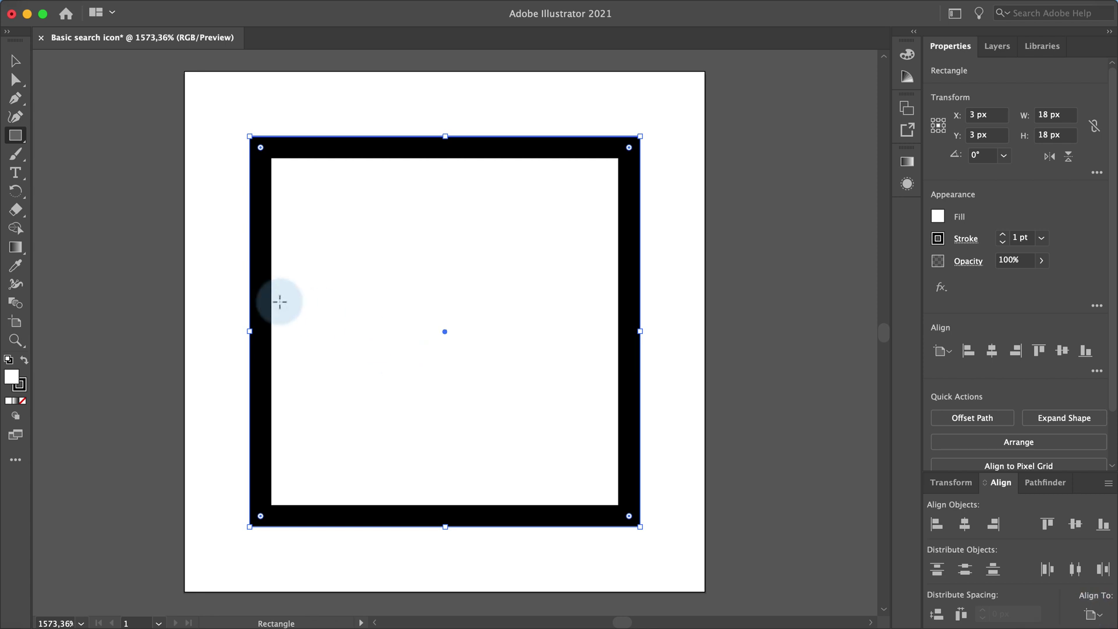
- Draw a 14 × 14 px circle with the Ellipse Tool
click(17, 137)
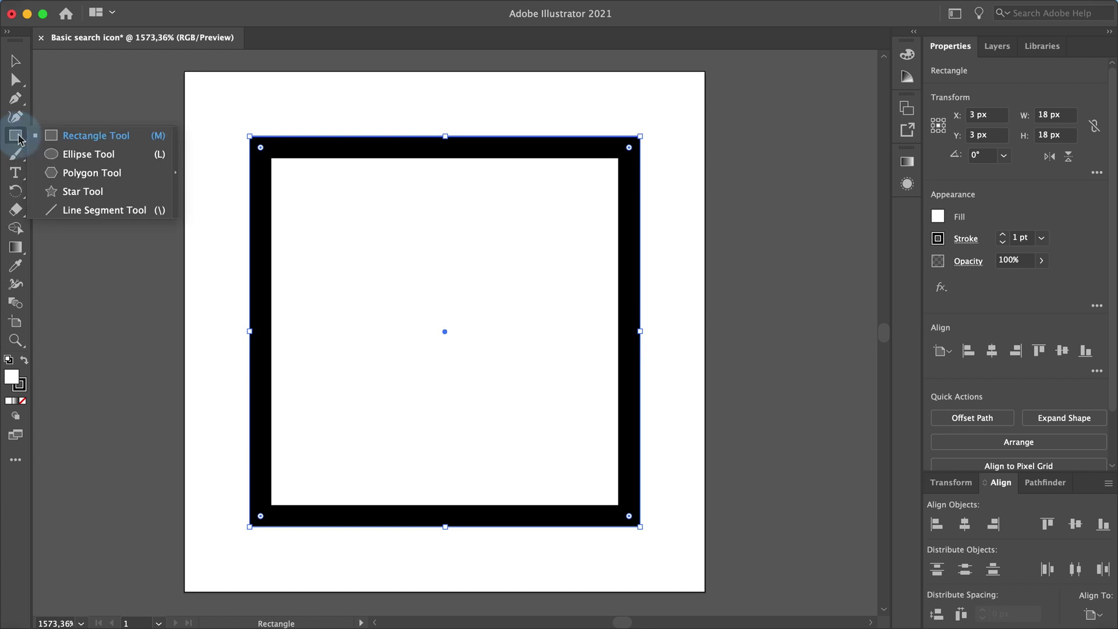
click(51, 155)
click(227, 86)
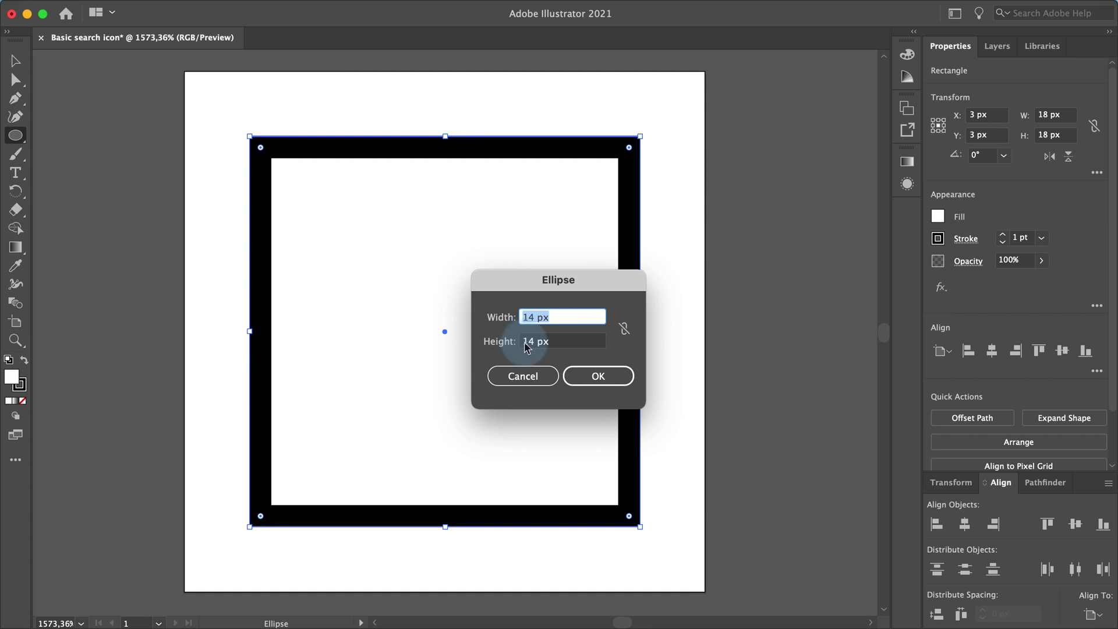
click(584, 381)
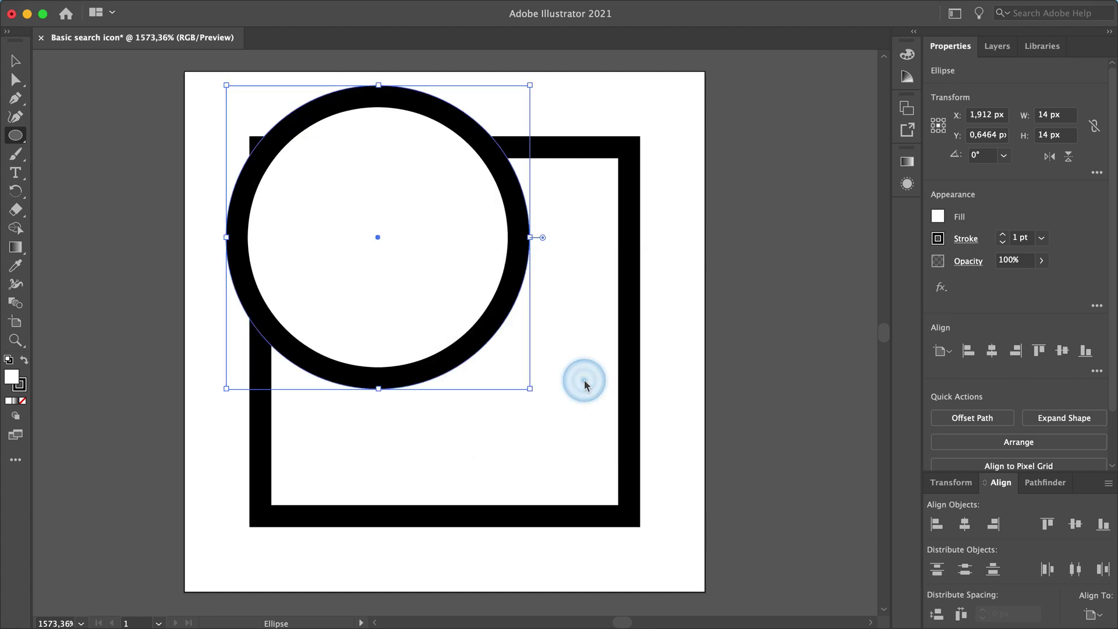
- Give the circle a 2 pt stroke and no fill
click(965, 238)
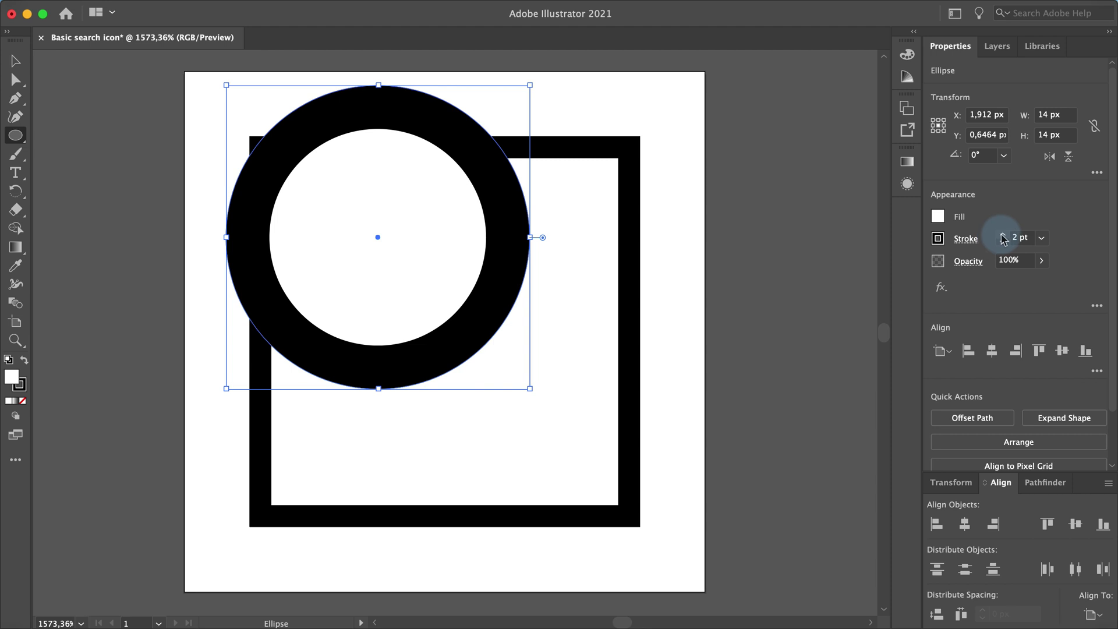
click(967, 238)
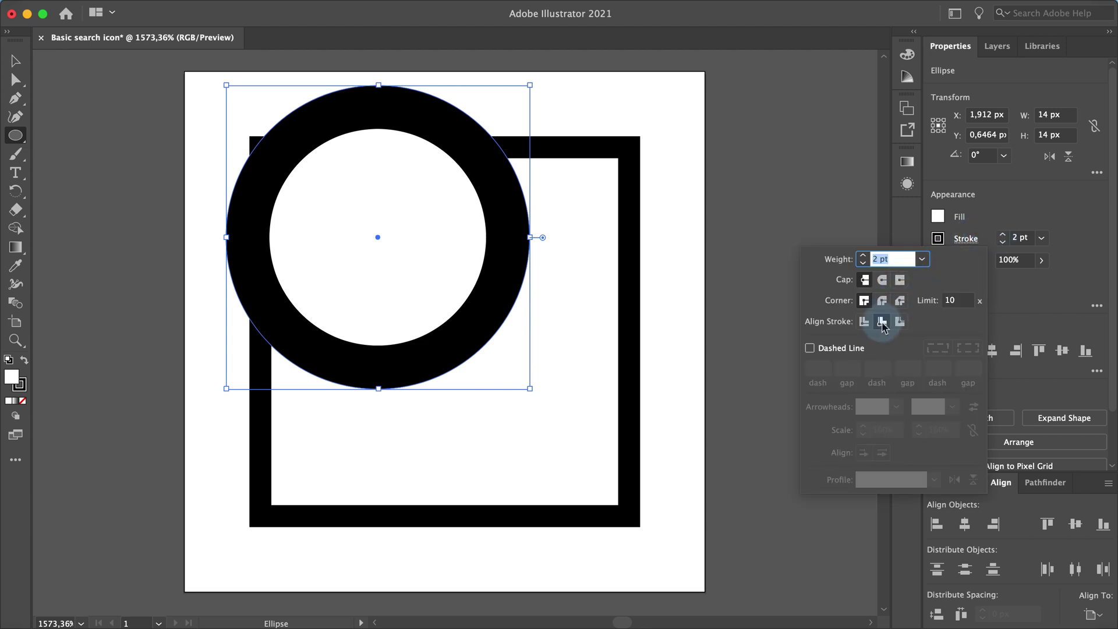
key(Escape)
key(slash)
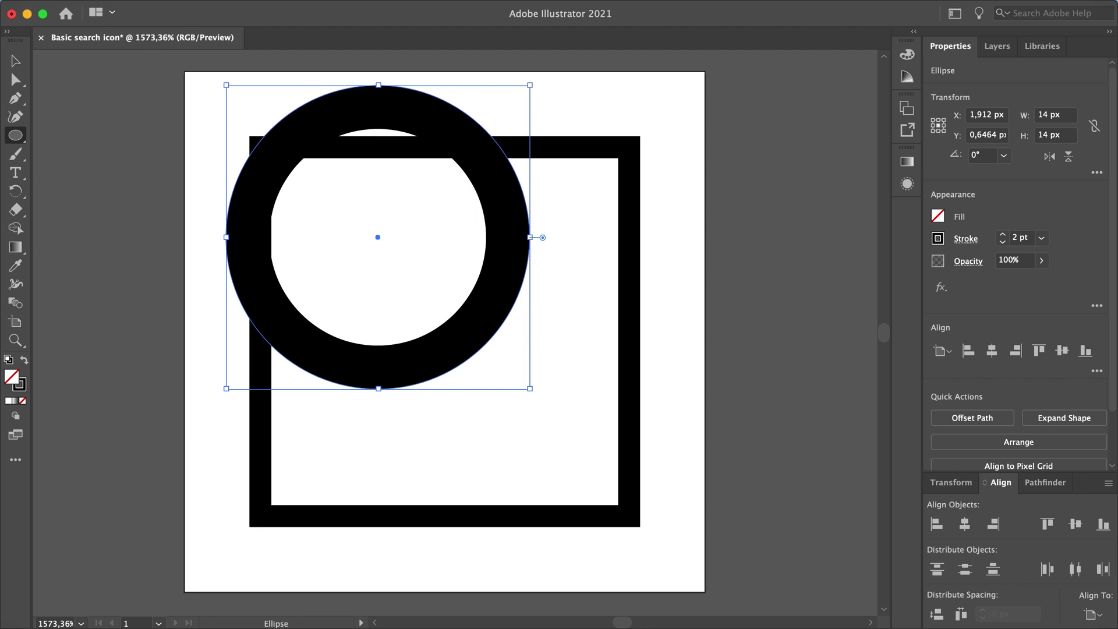
- With the square as key object, align the circle to its left and top edges
click(15, 60)
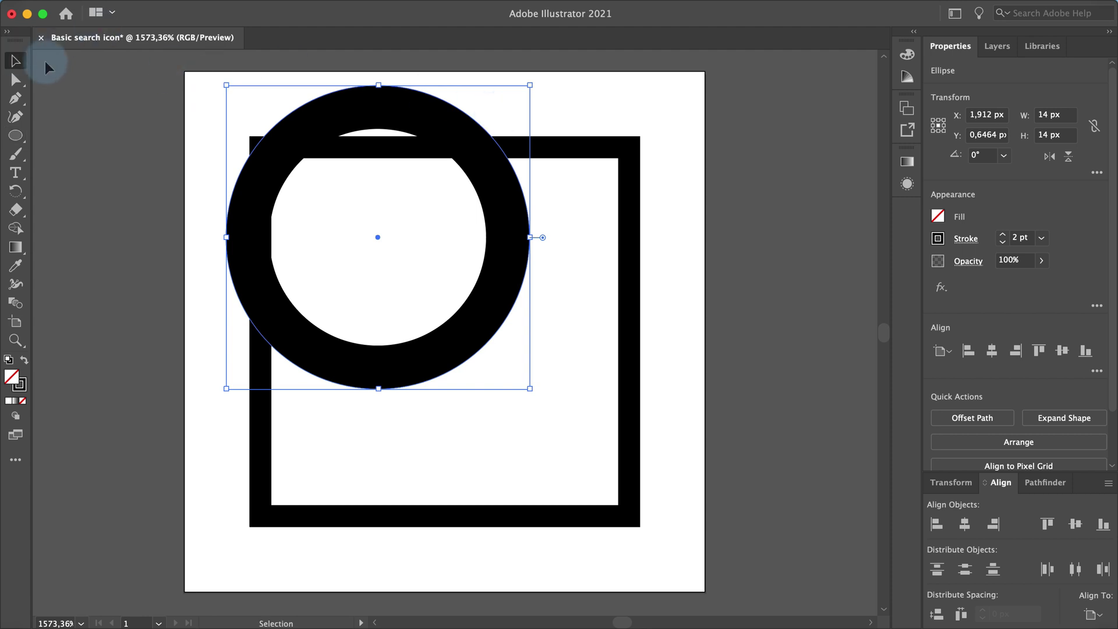
shift+click(574, 145)
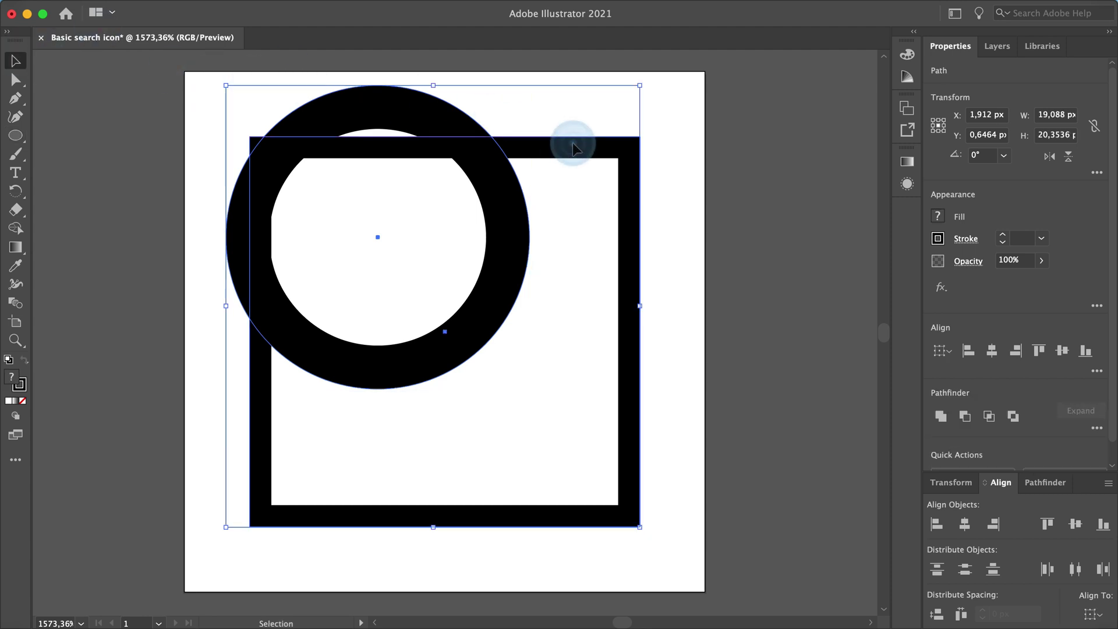
click(574, 146)
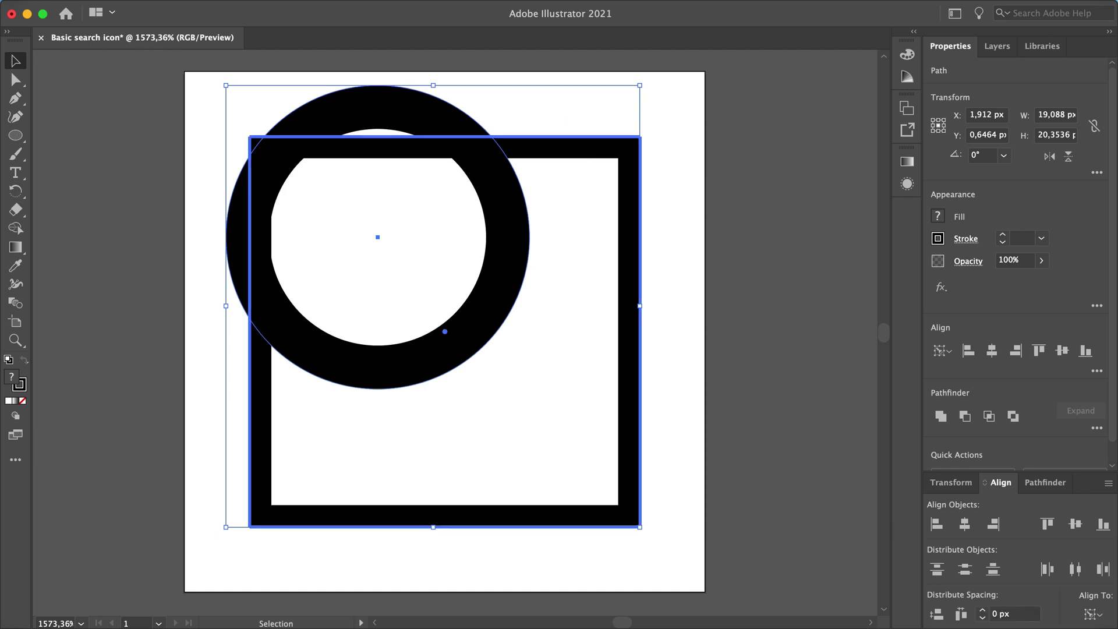
click(936, 524)
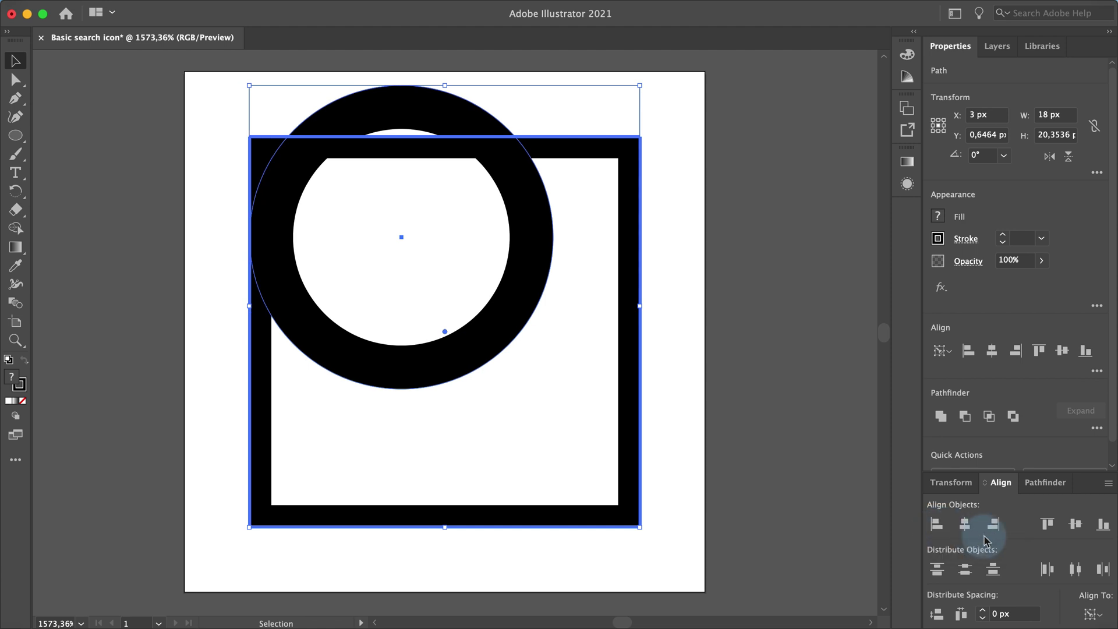
click(1048, 524)
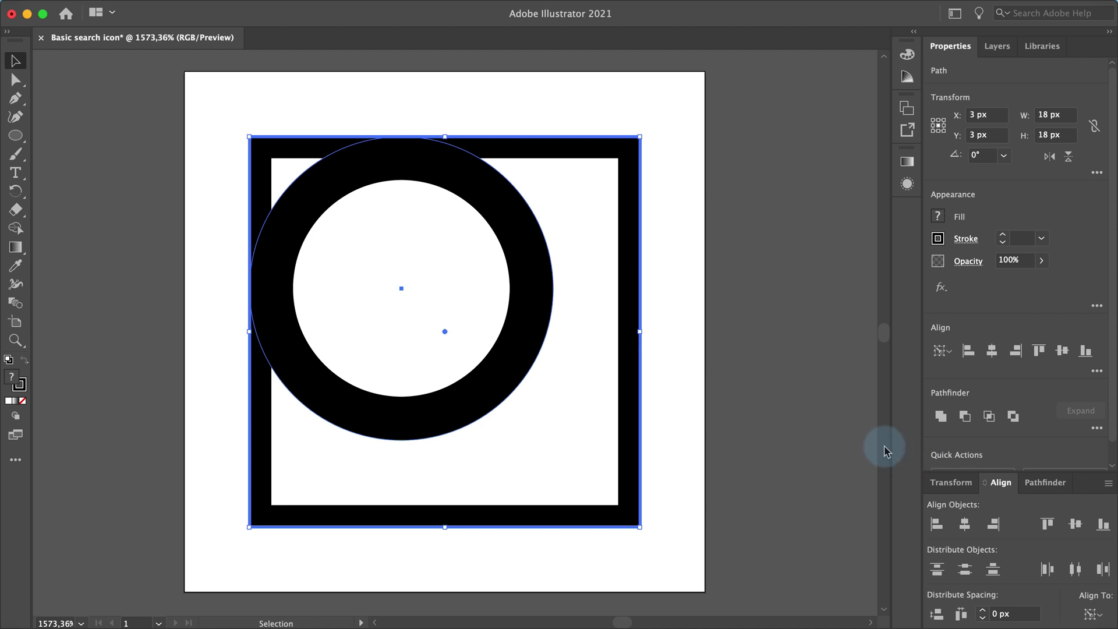
- Draw a diagonal handle line from the ring to the frame's bottom-right corner
click(759, 423)
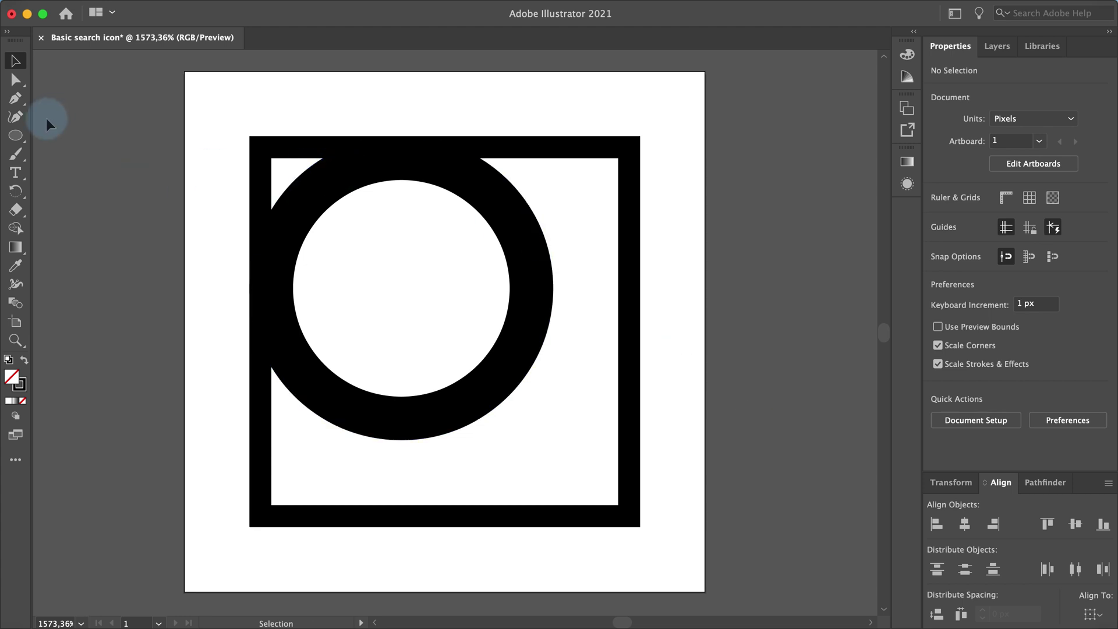
click(16, 135)
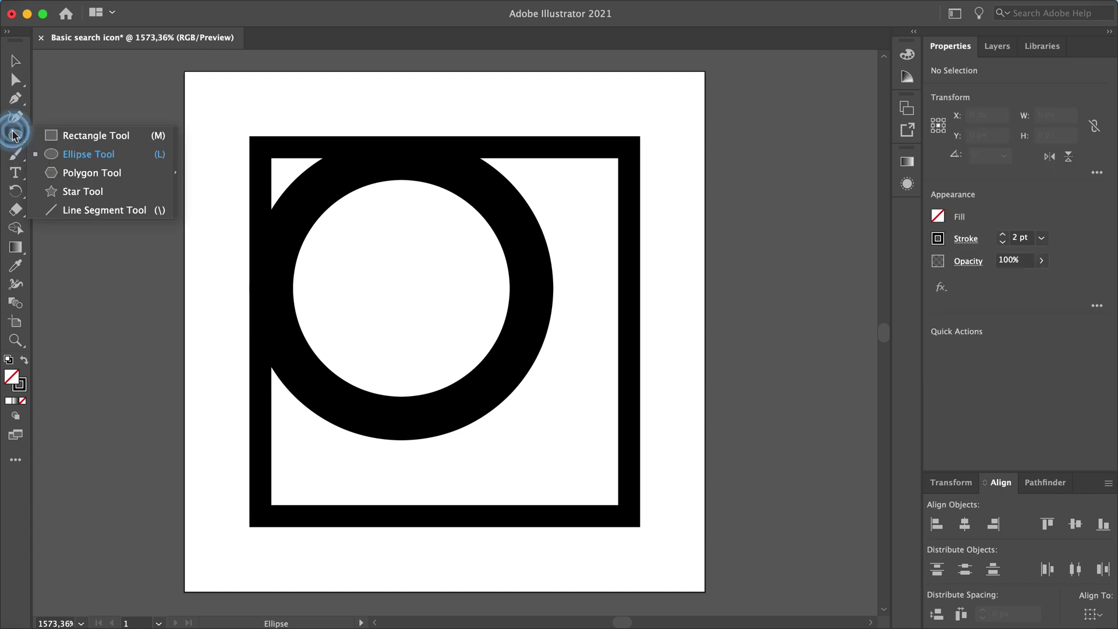
click(99, 209)
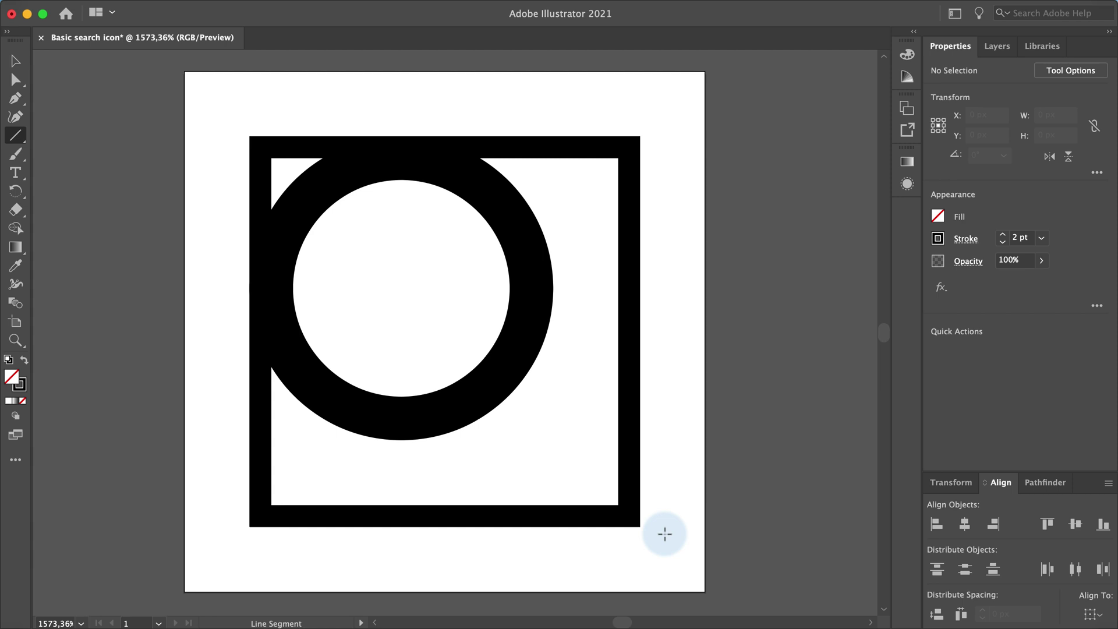
drag(638, 527, 516, 384)
- Give the handle line a Round Cap
click(966, 237)
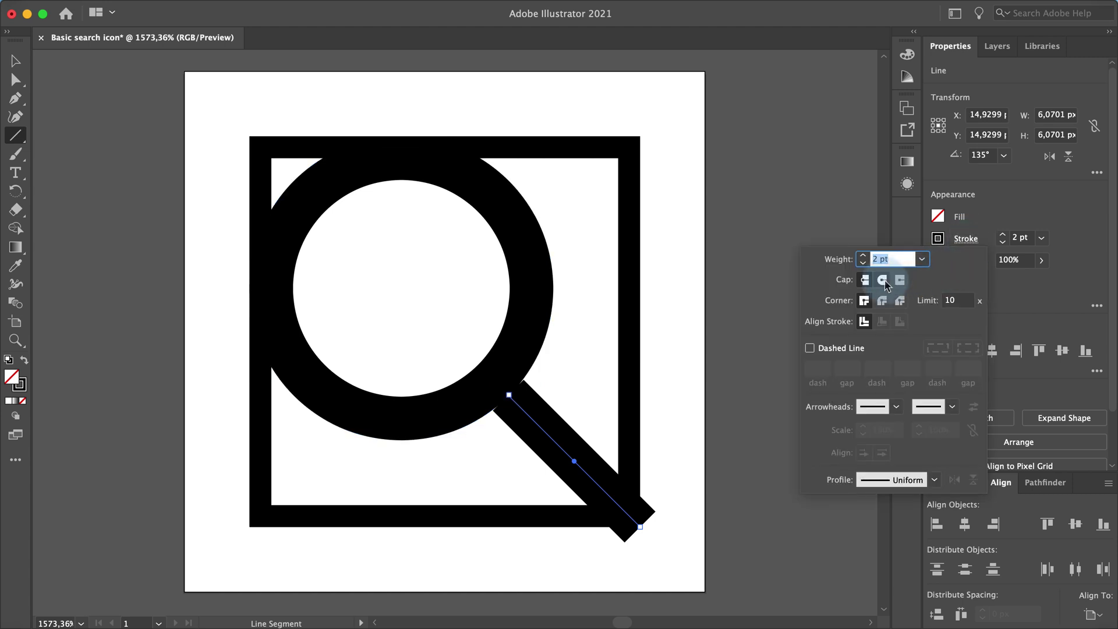
click(882, 280)
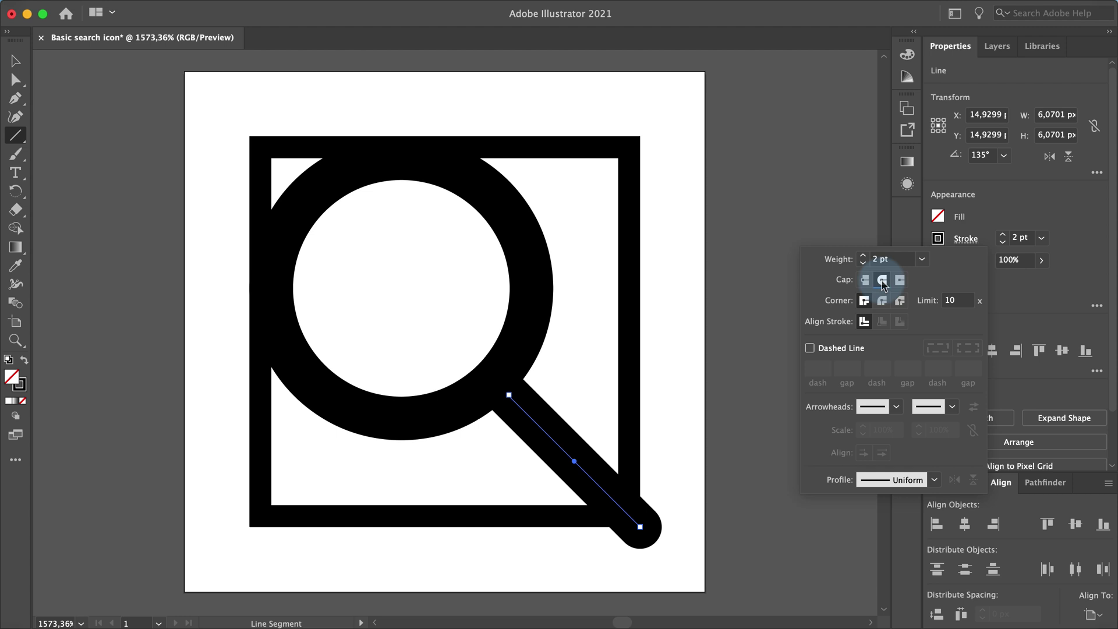
key(v)
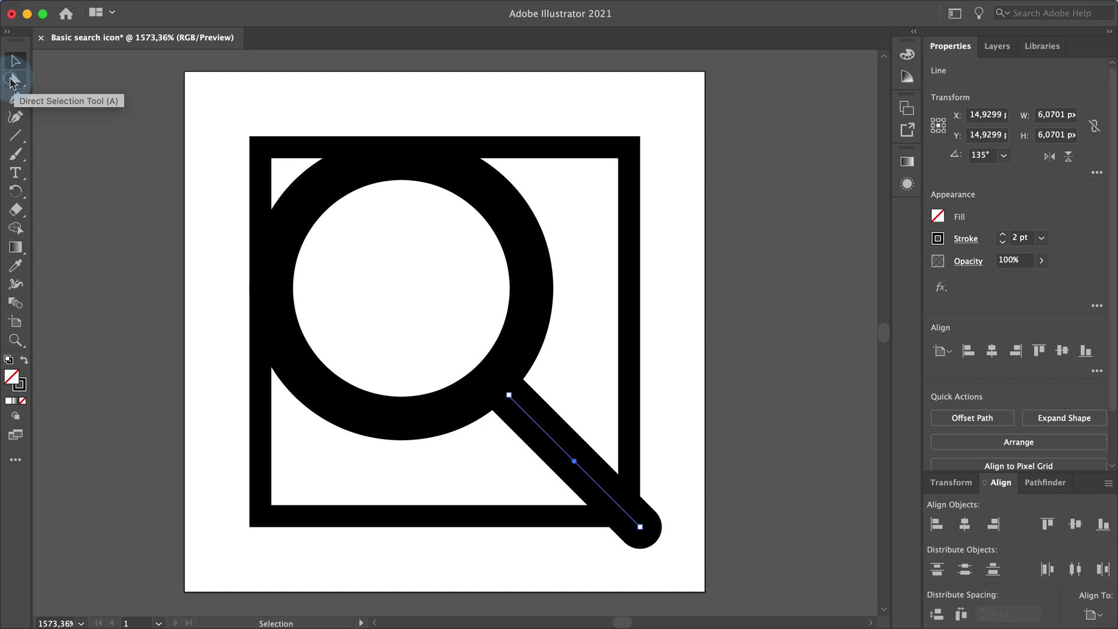
- Return the handle's bottom anchor to 20 px with Direct Selection
click(14, 80)
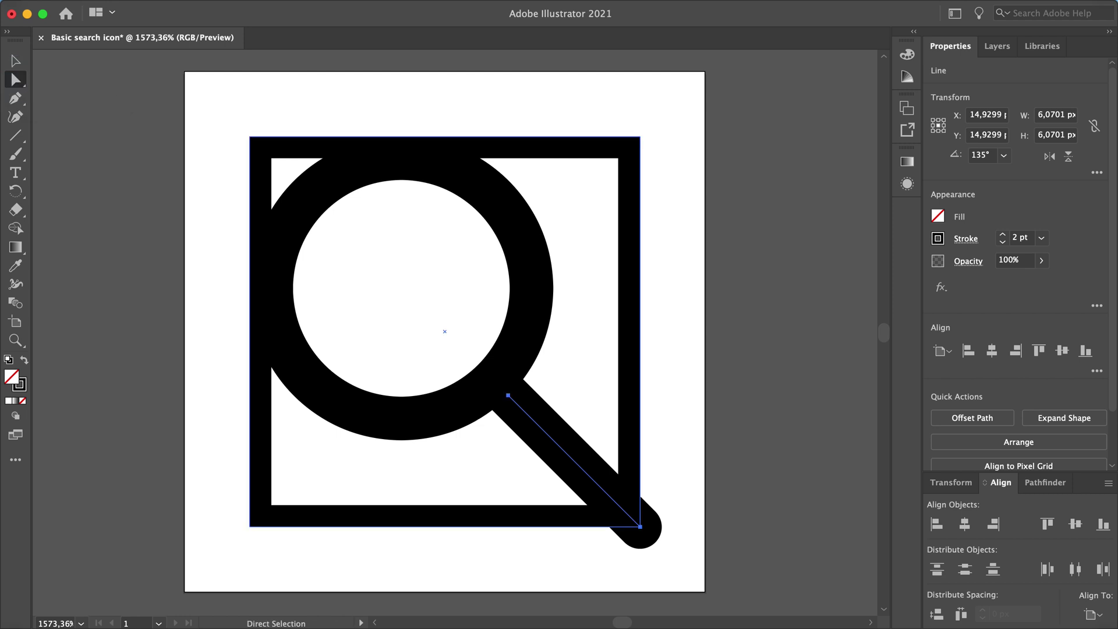
click(640, 527)
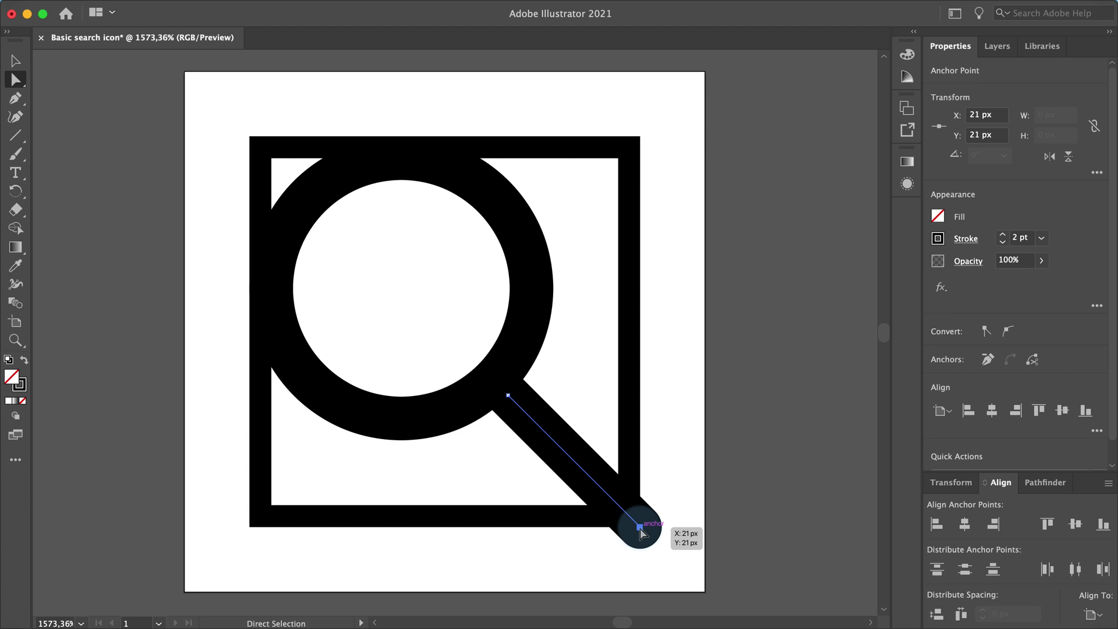
key(super+z)
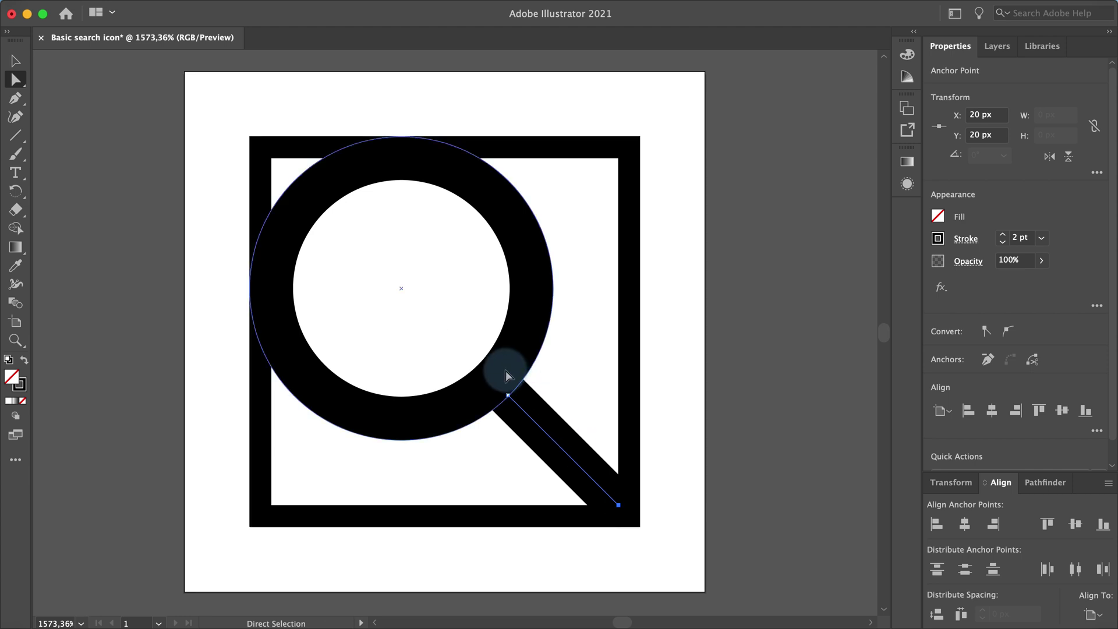
- Set the handle's top anchor to X 14,5 px and Y 14,5 px
click(508, 395)
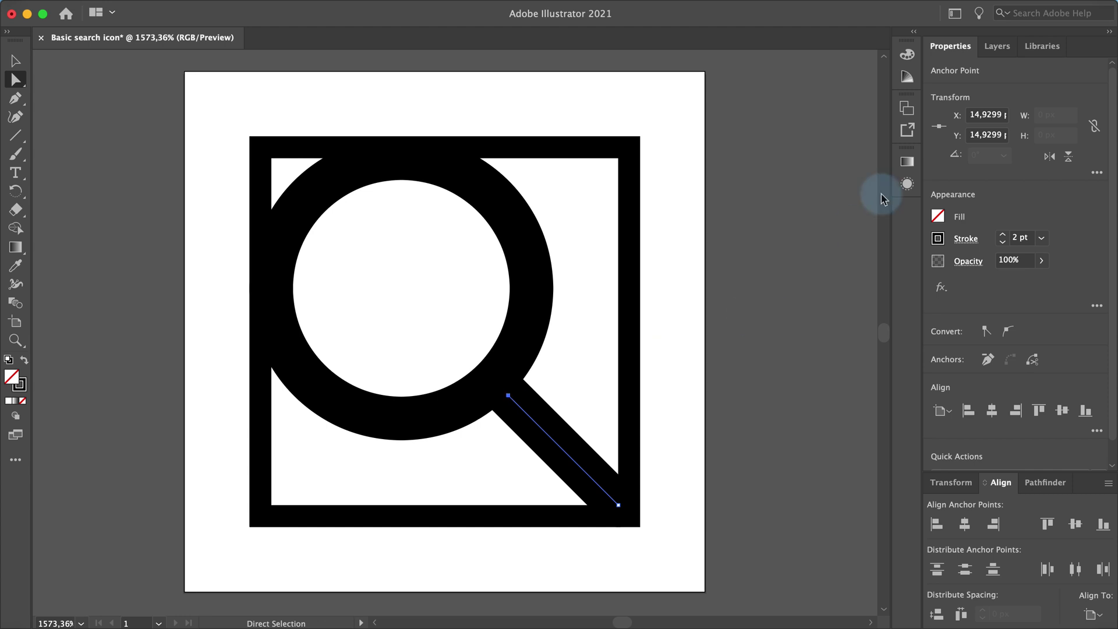
click(985, 115)
double_click(999, 114)
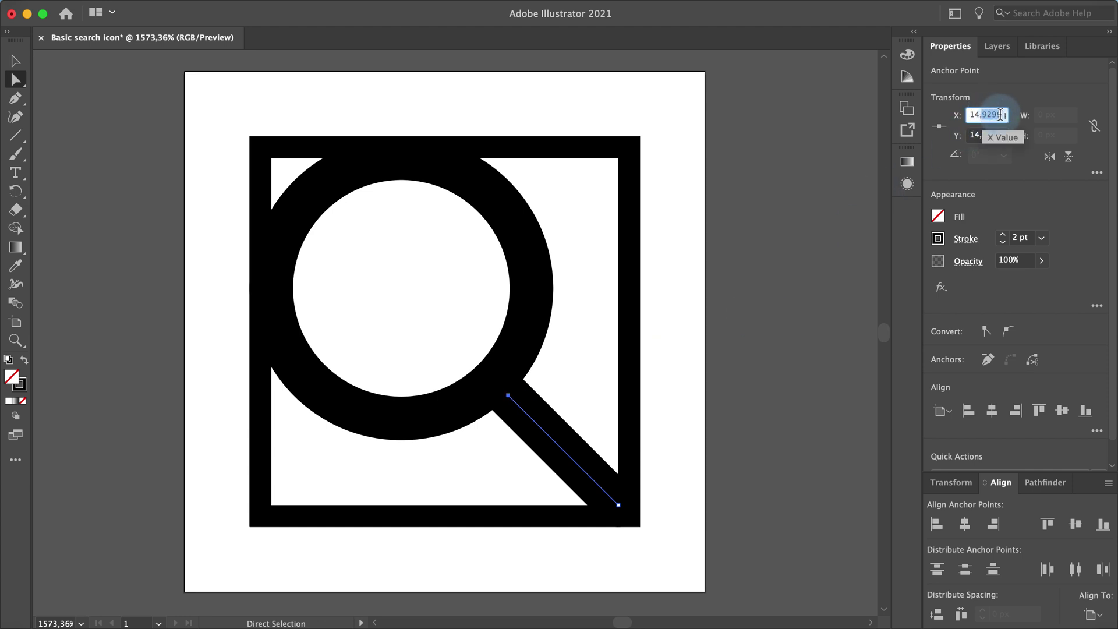
text(5)
click(996, 134)
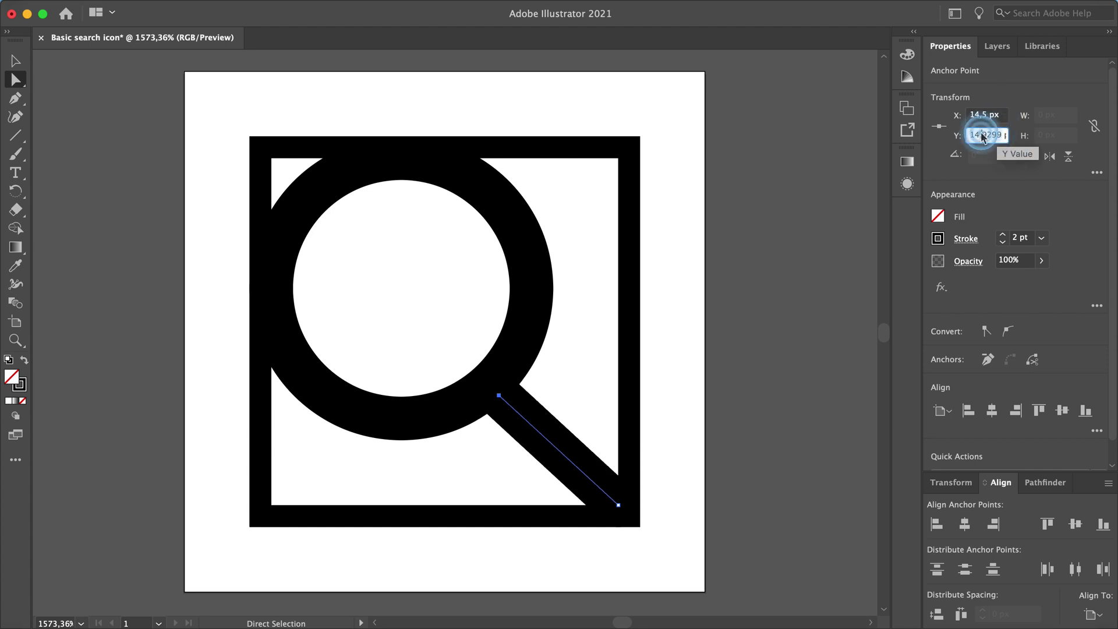
double_click(996, 134)
text(5)
key(Return)
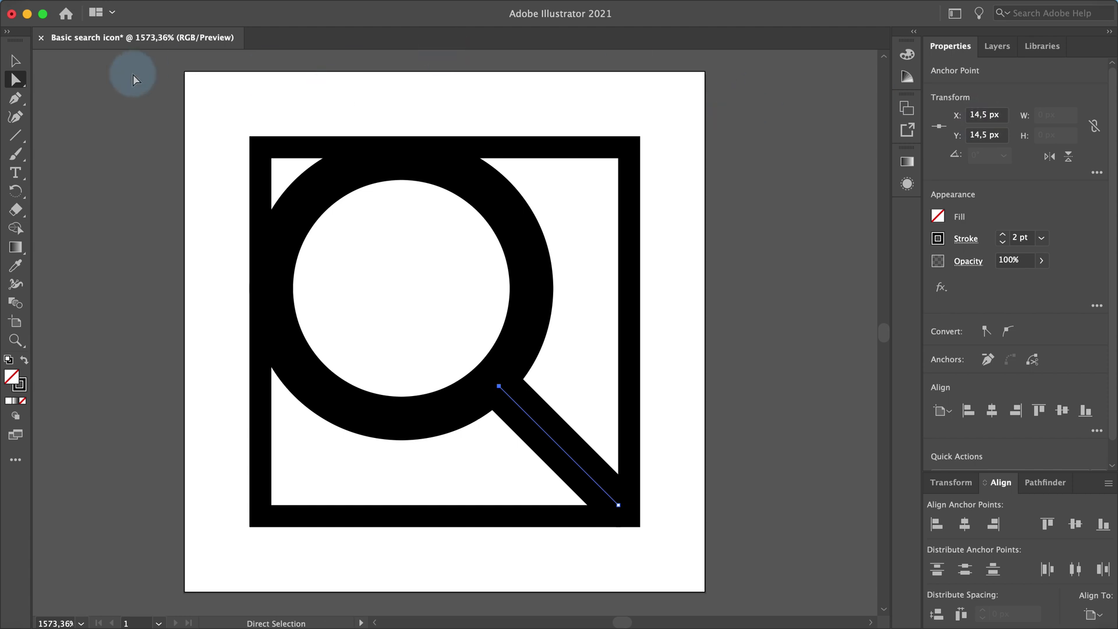
- Delete the 18 px square frame, leaving only the ring and handle
click(18, 60)
click(275, 142)
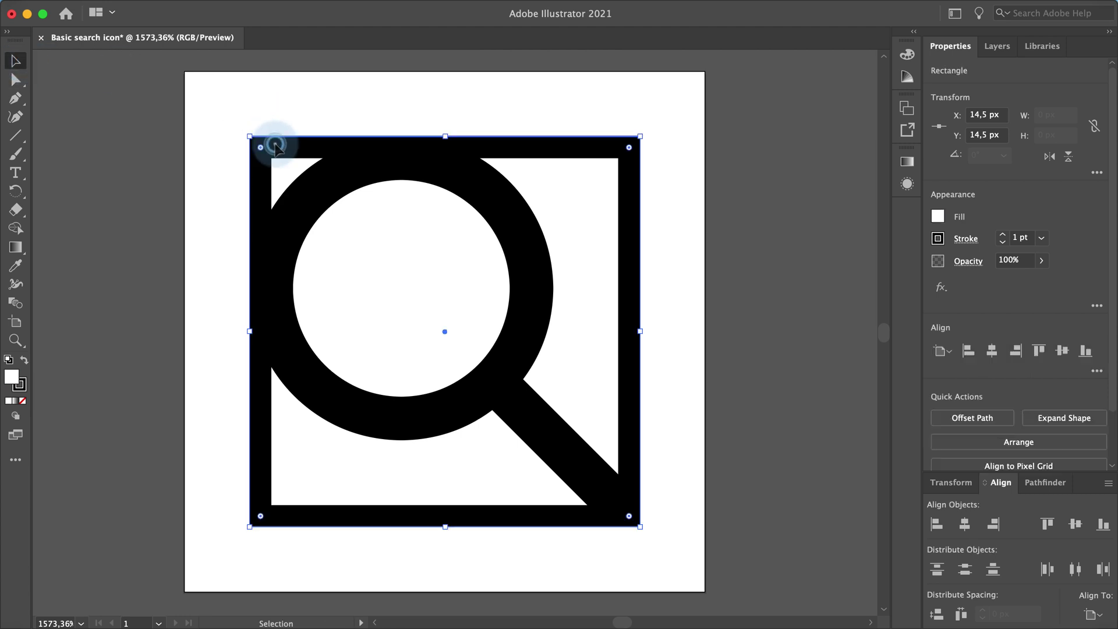
key(Delete)
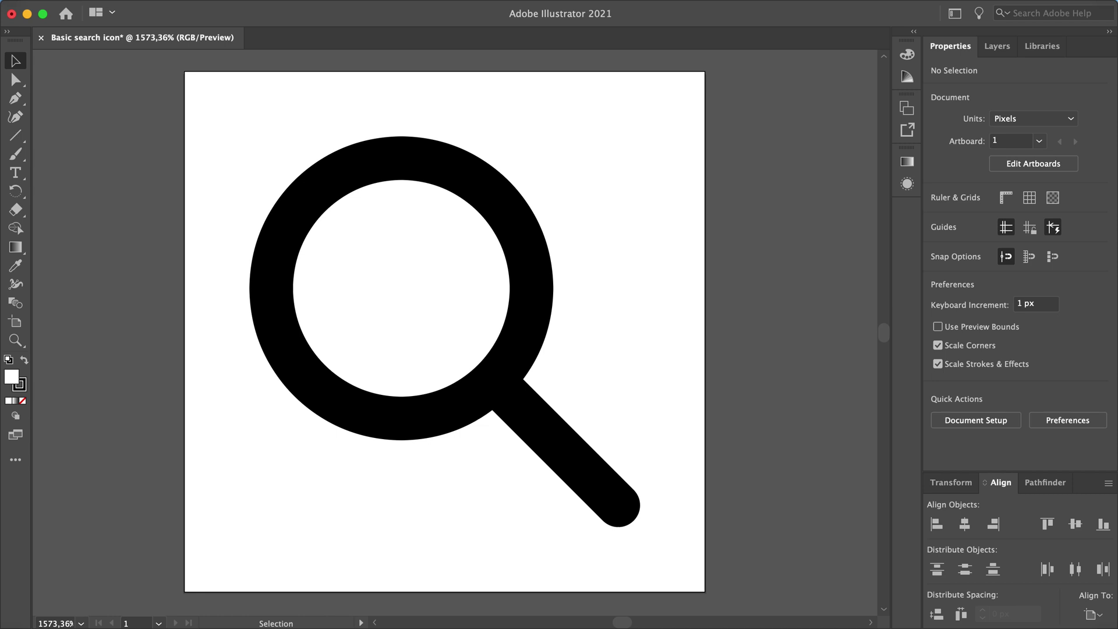
- Expand the ring's appearance into a filled shape
click(304, 183)
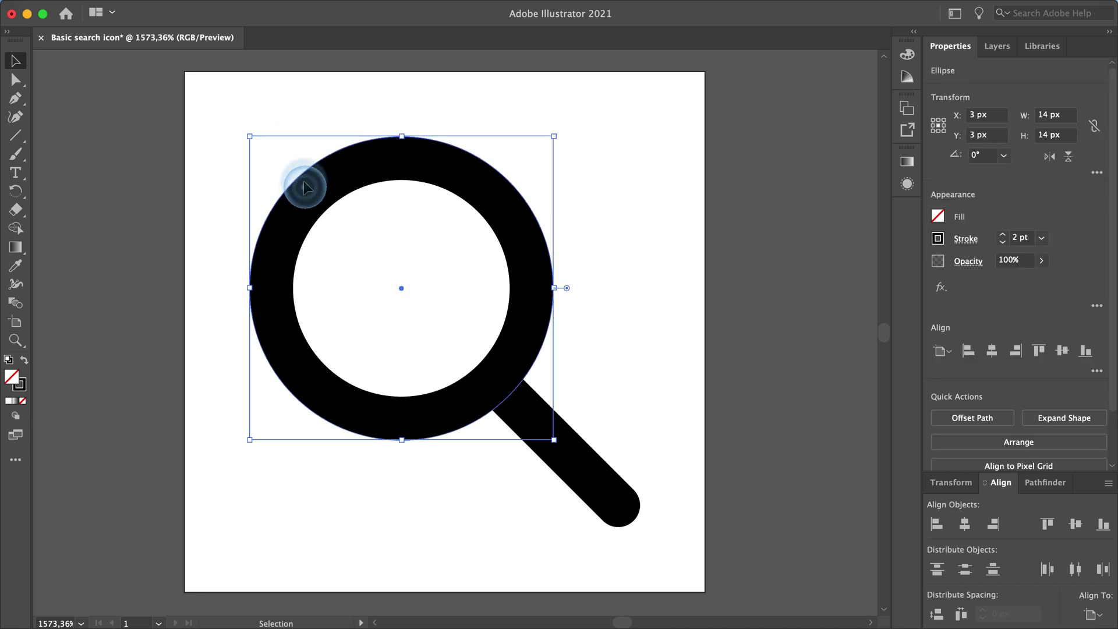
click(192, 2)
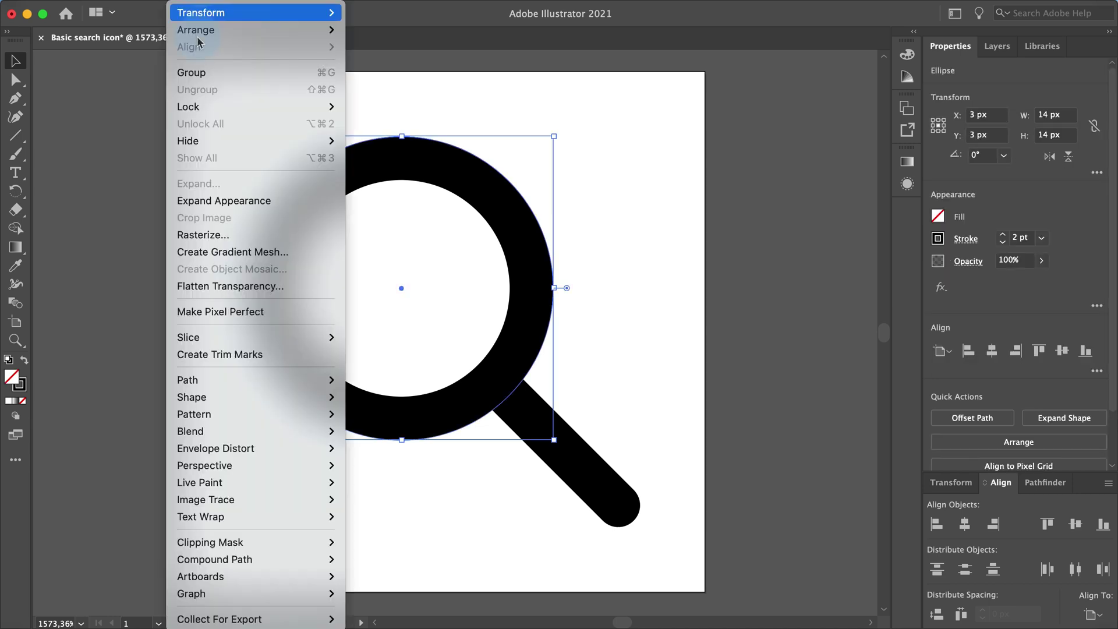
click(240, 201)
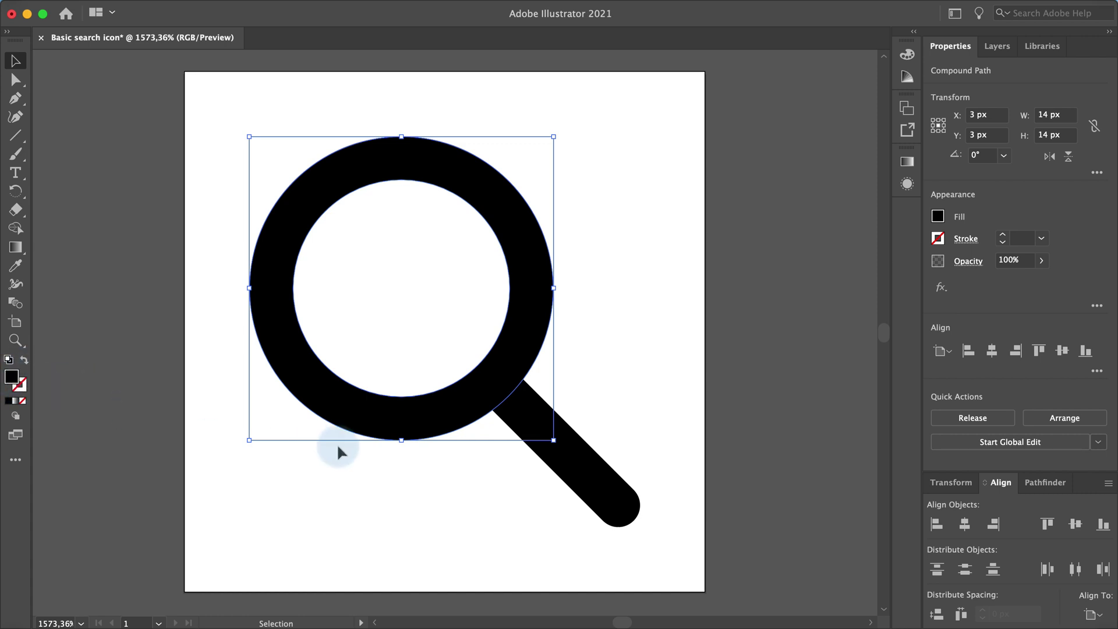
- Expand the handle line's fill and stroke into a filled shape
click(564, 456)
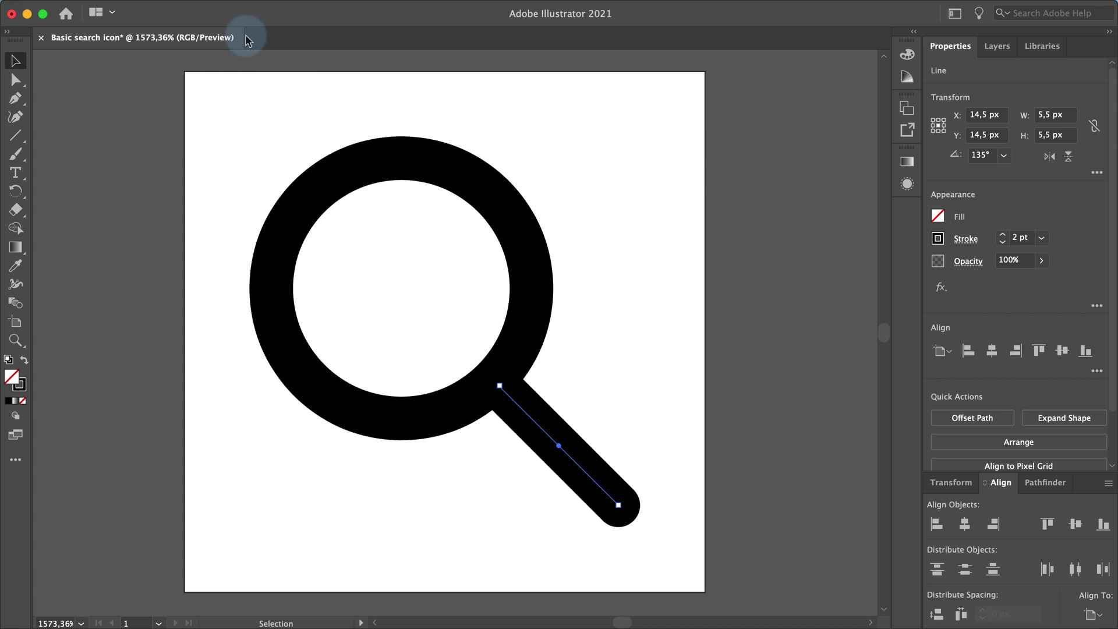
click(228, 2)
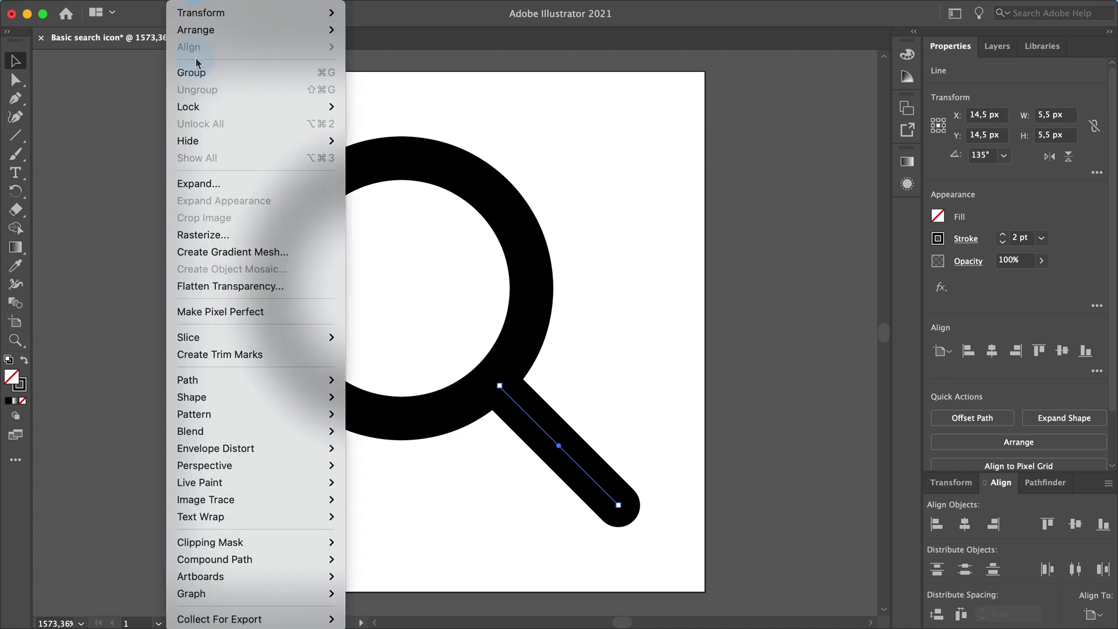
click(202, 184)
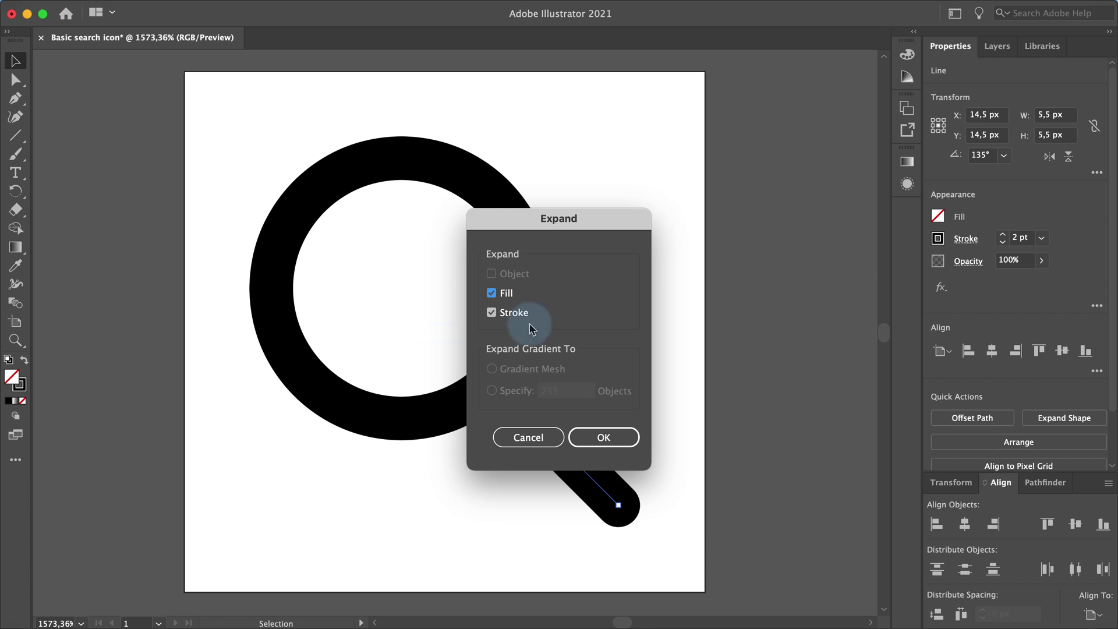
click(593, 442)
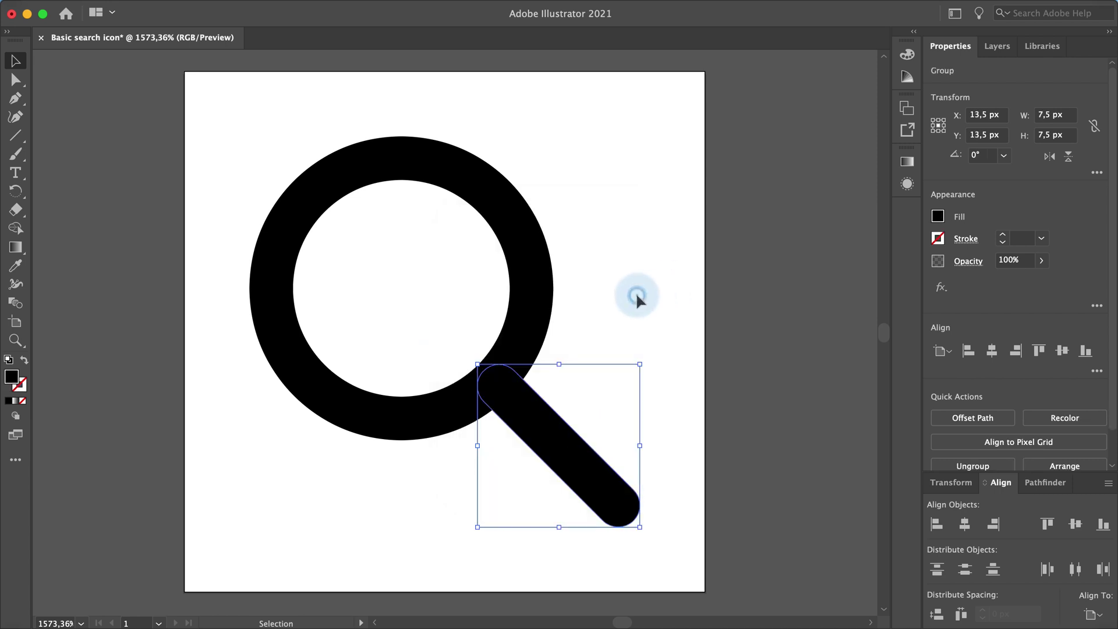
- Unite the ring and handle with Pathfinder into one 18 × 18 px compound path, then deselect
drag(637, 295, 400, 444)
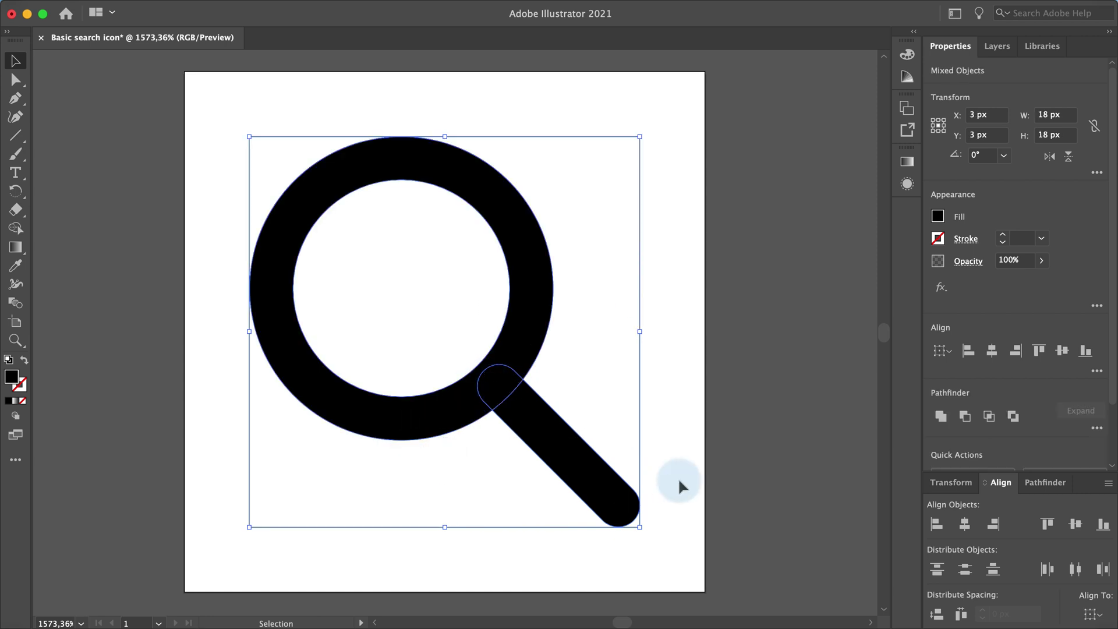
click(1030, 484)
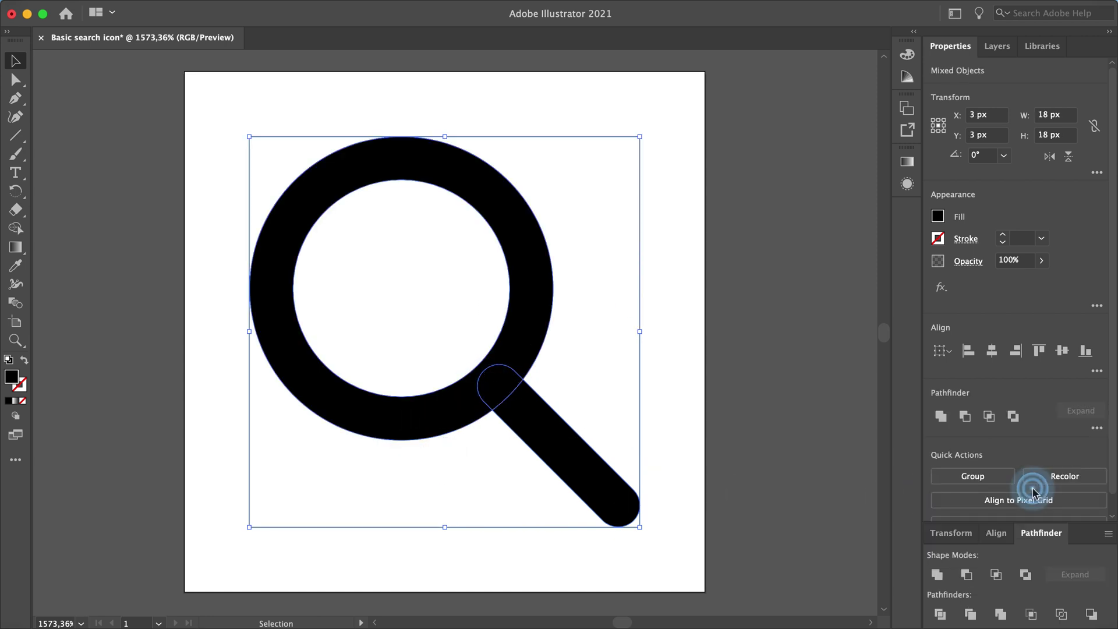
click(939, 574)
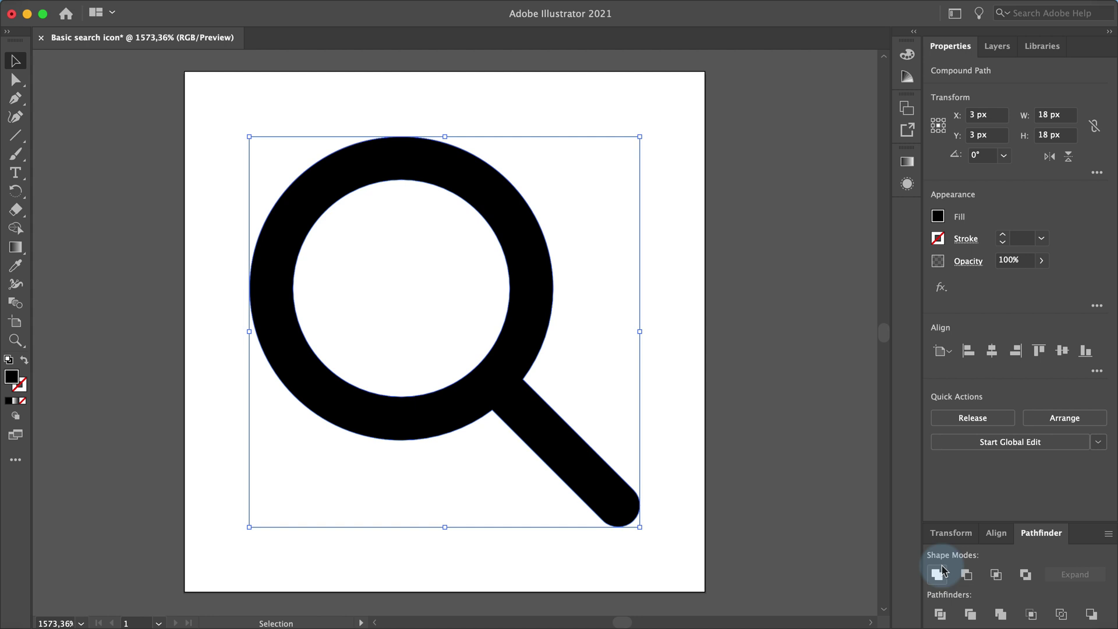
click(798, 309)
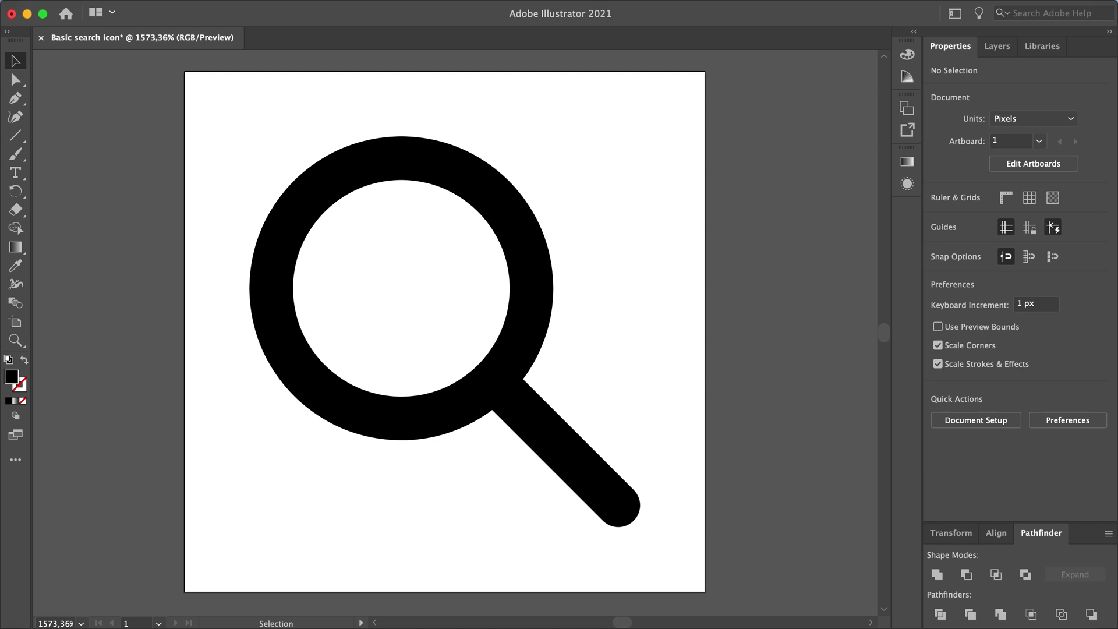
- Draw a 24 × 24 px square with the Rectangle tool
click(16, 135)
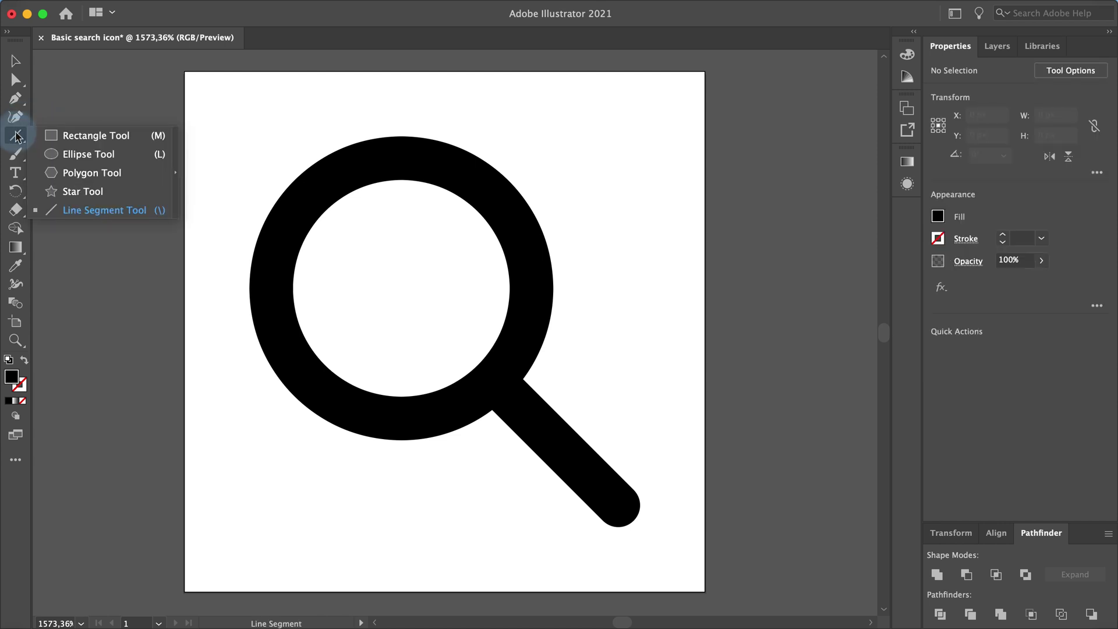
click(96, 135)
click(225, 156)
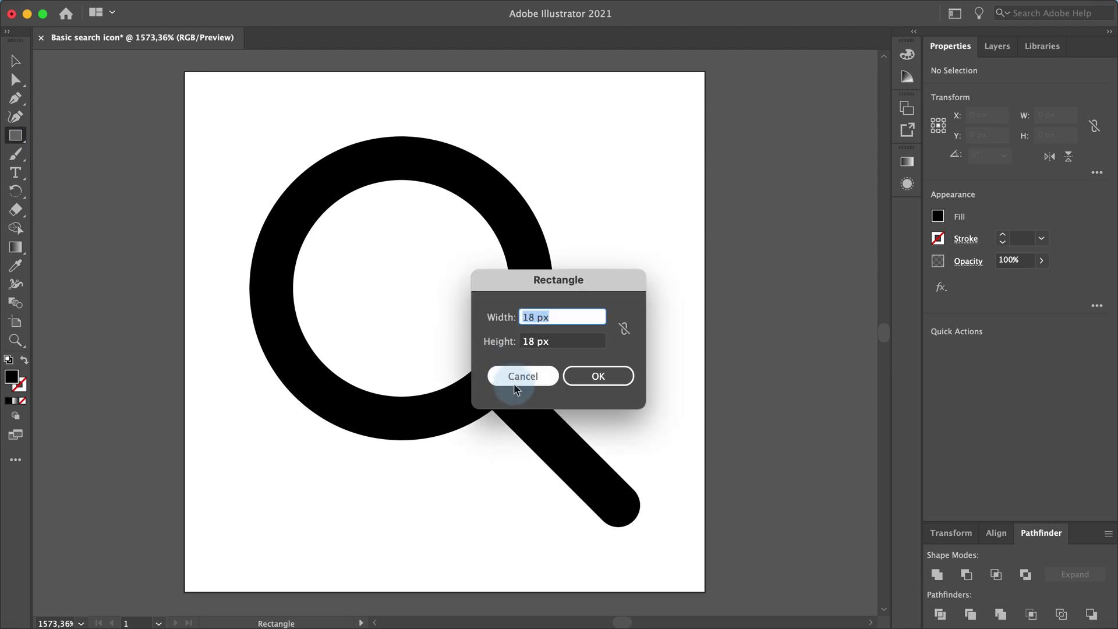
text(24)
key(Tab)
text(24)
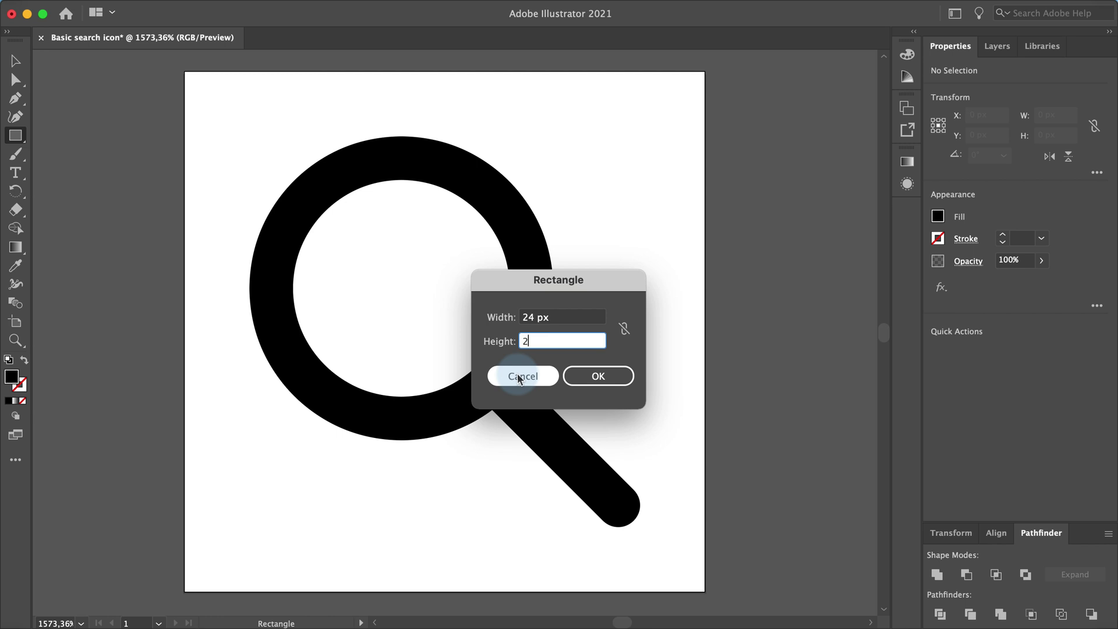
click(622, 386)
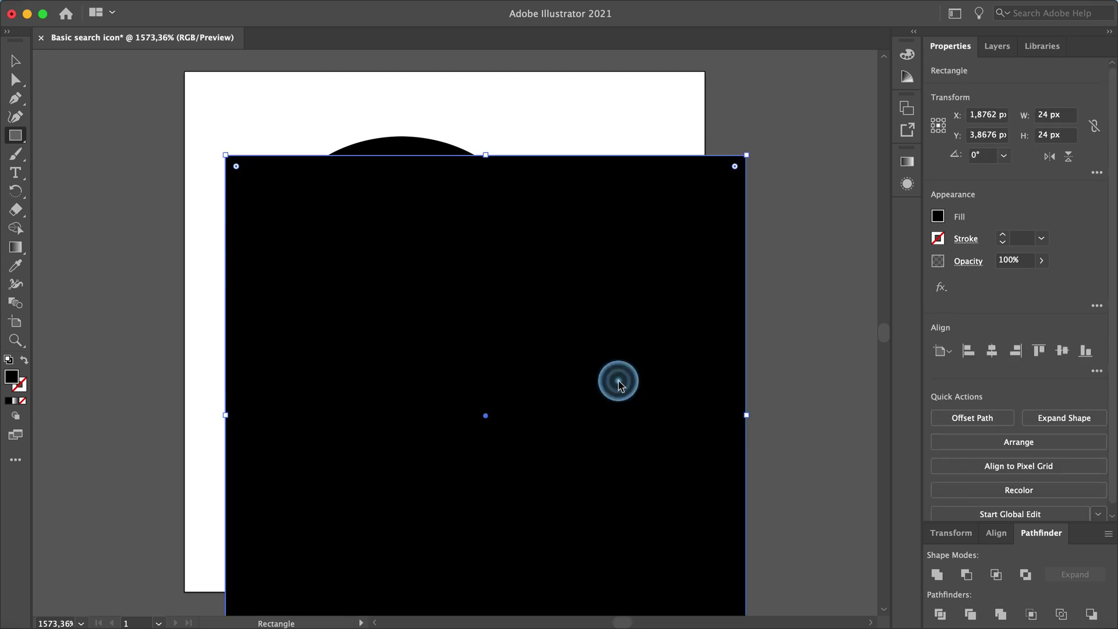
- Remove the square's fill, align it to the artboard, and add the magnifier to the selection
key(v)
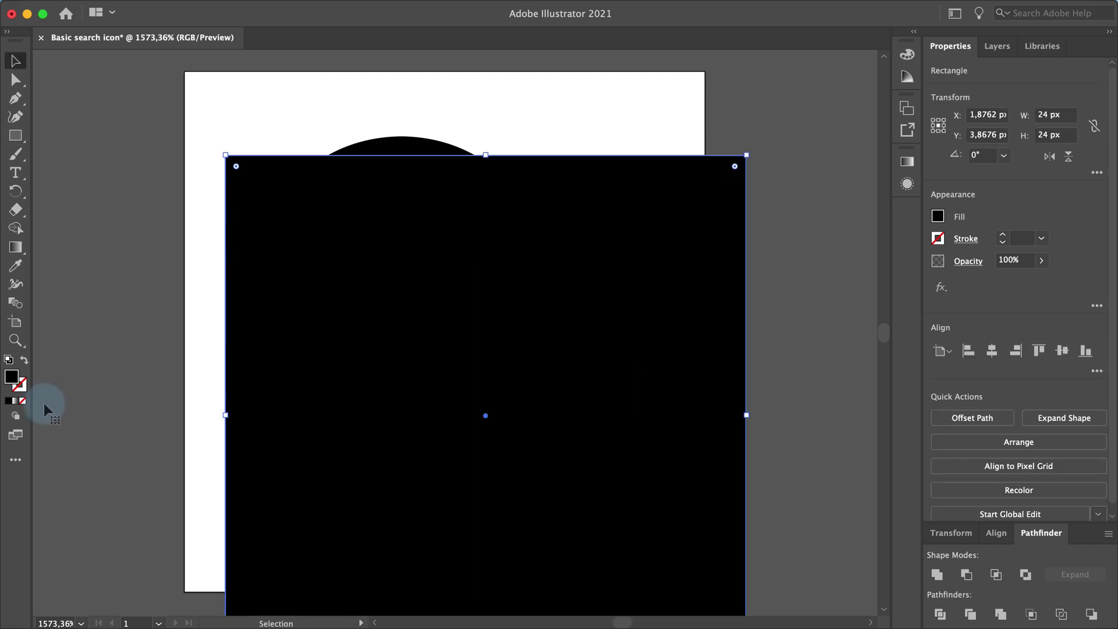
click(23, 400)
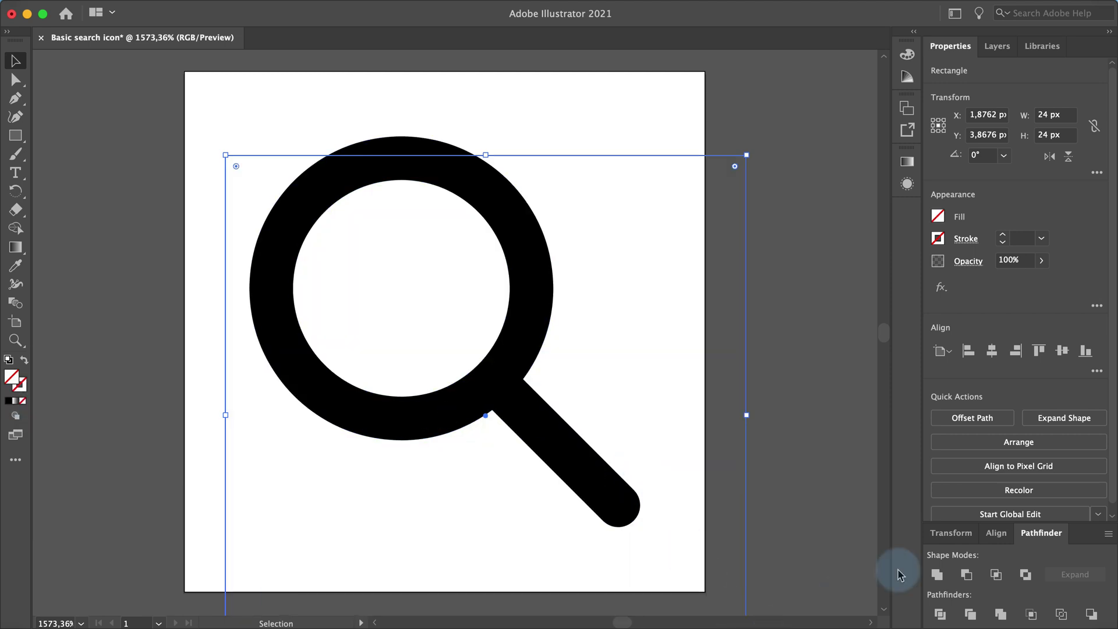
click(995, 533)
click(994, 526)
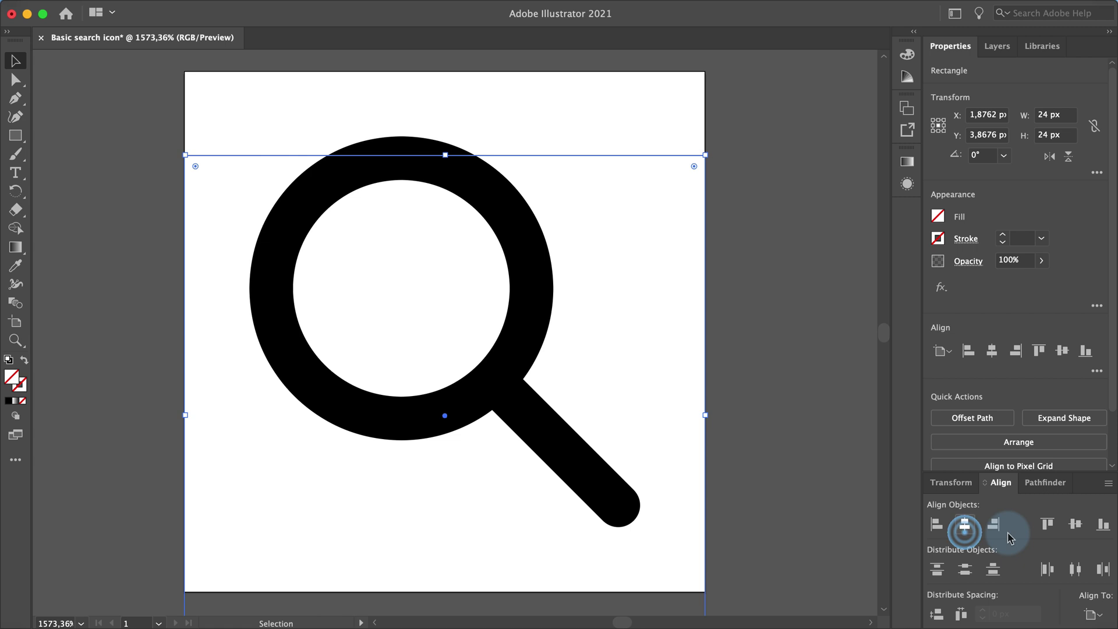
click(1076, 524)
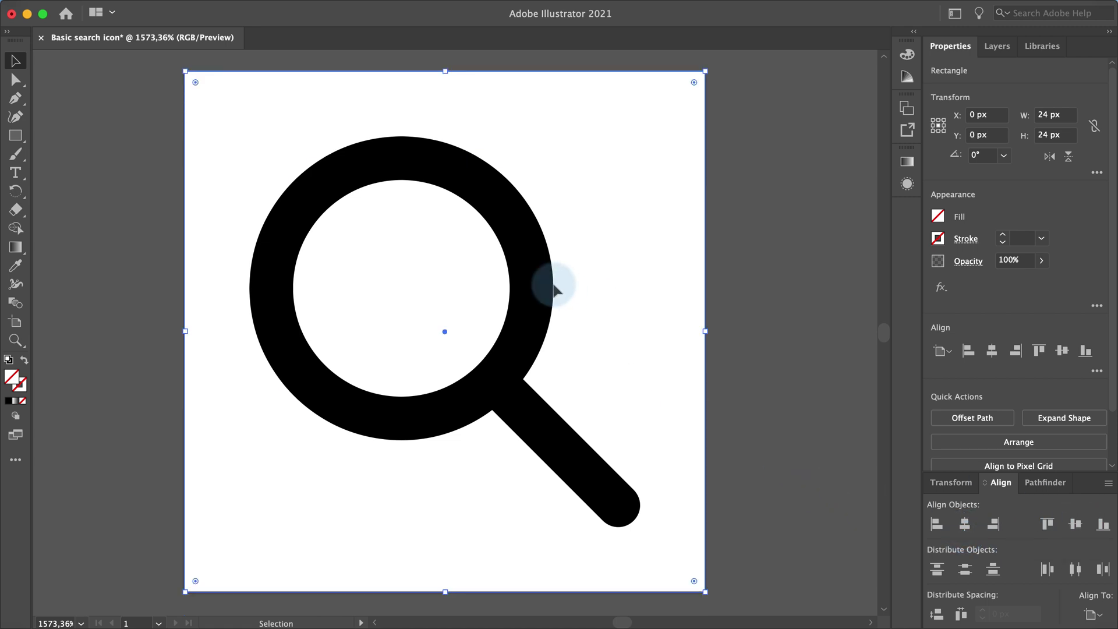
shift+click(548, 285)
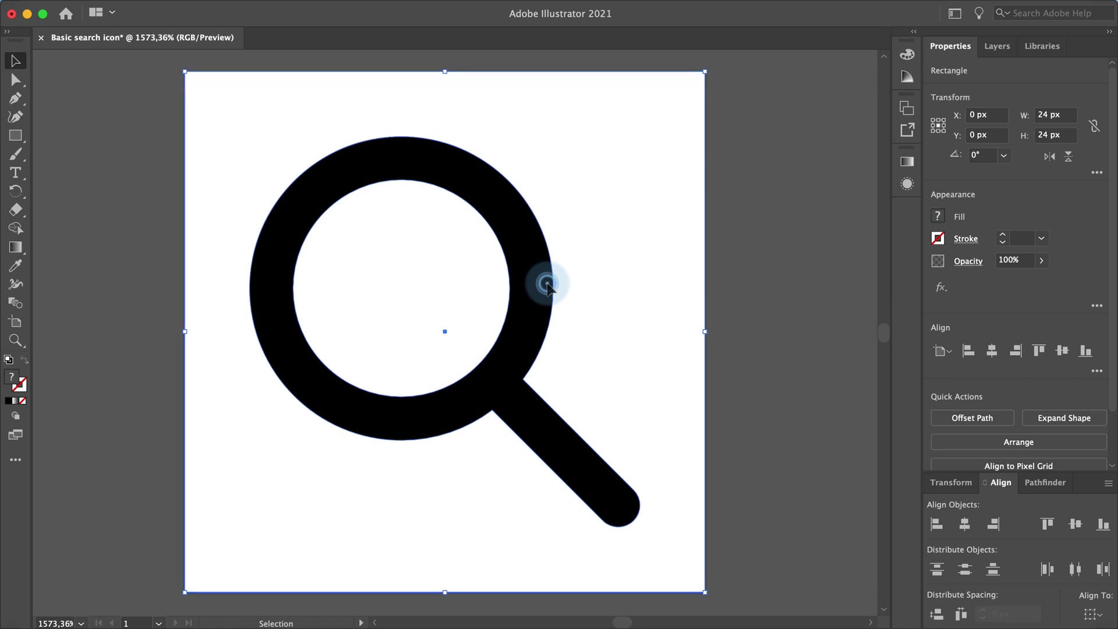
- Group the selected magnifier and its invisible 24 x 24 px square into one group
right_click(547, 285)
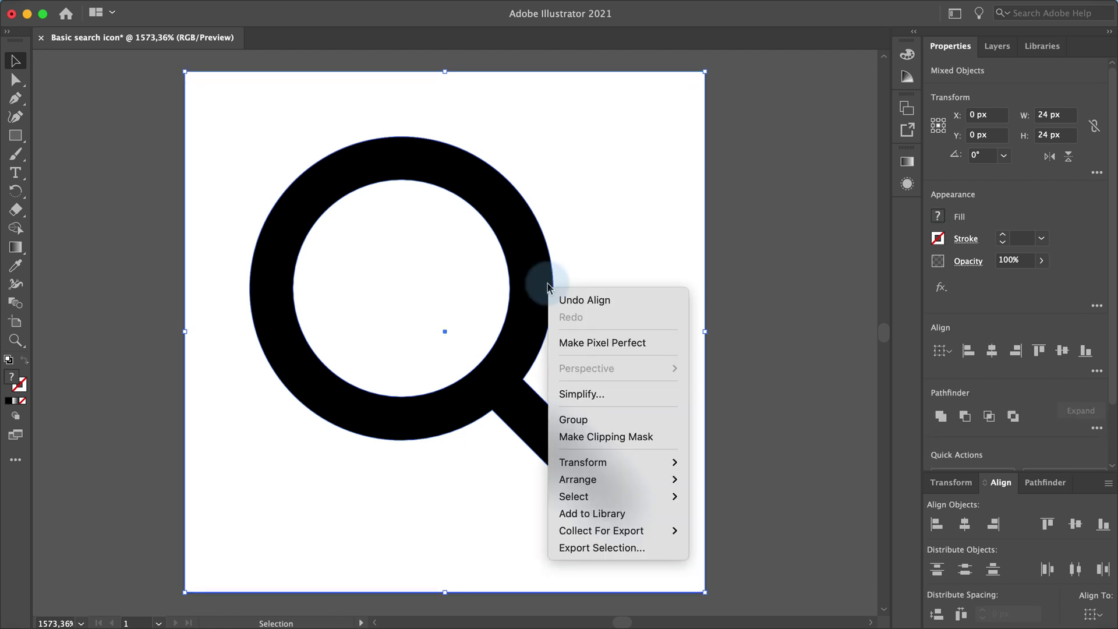
click(569, 419)
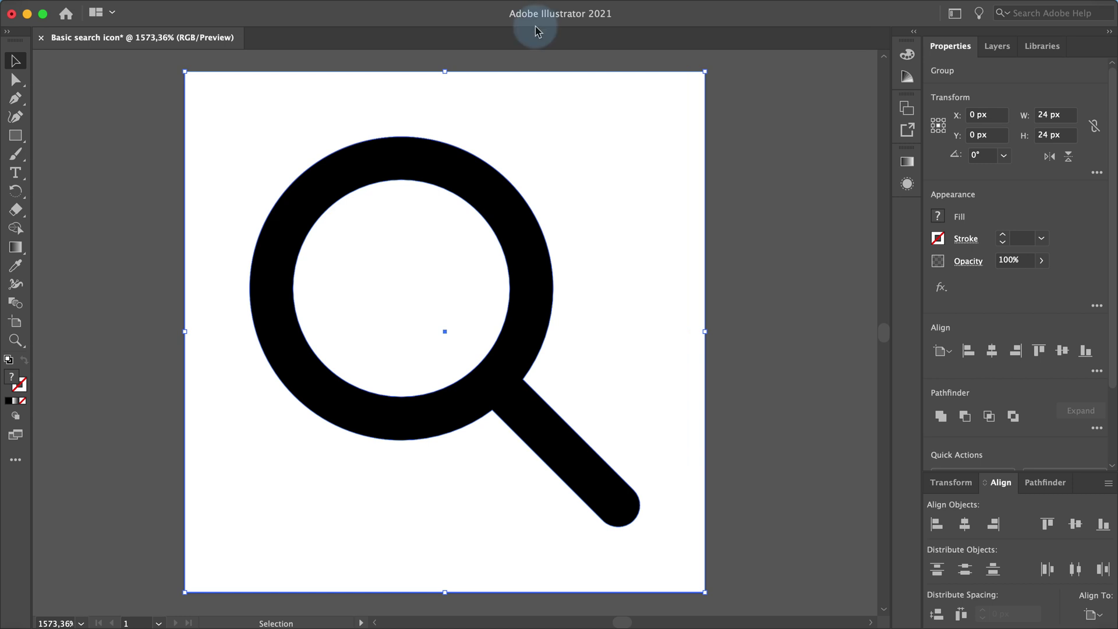
- In Export for Screens, rename the artboard to 'basic search icon'
click(123, 1)
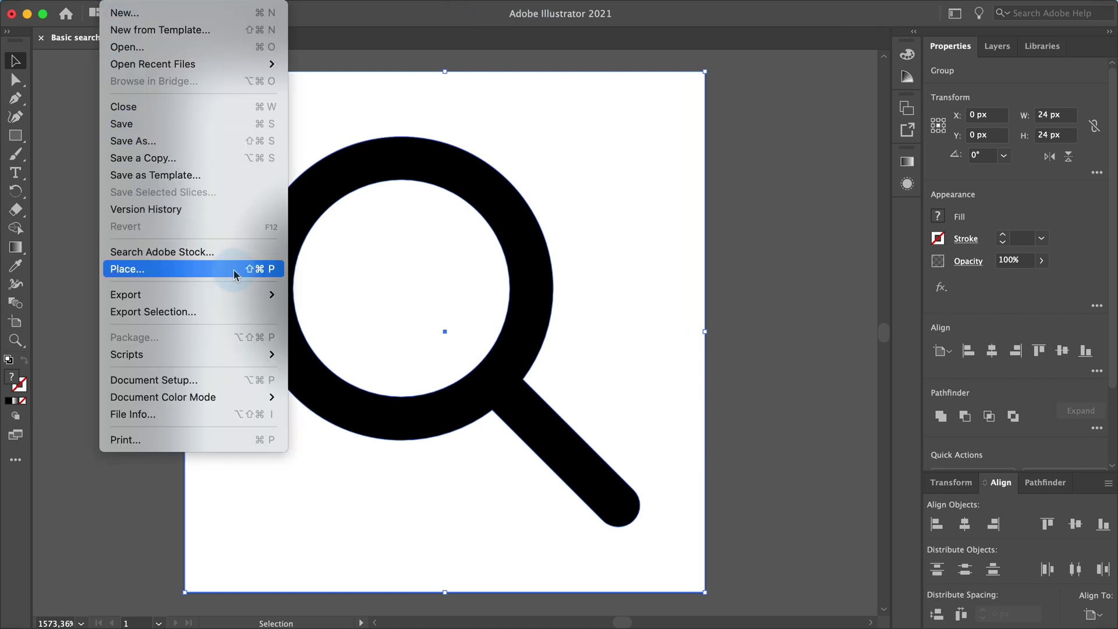
mouse_move(247, 295)
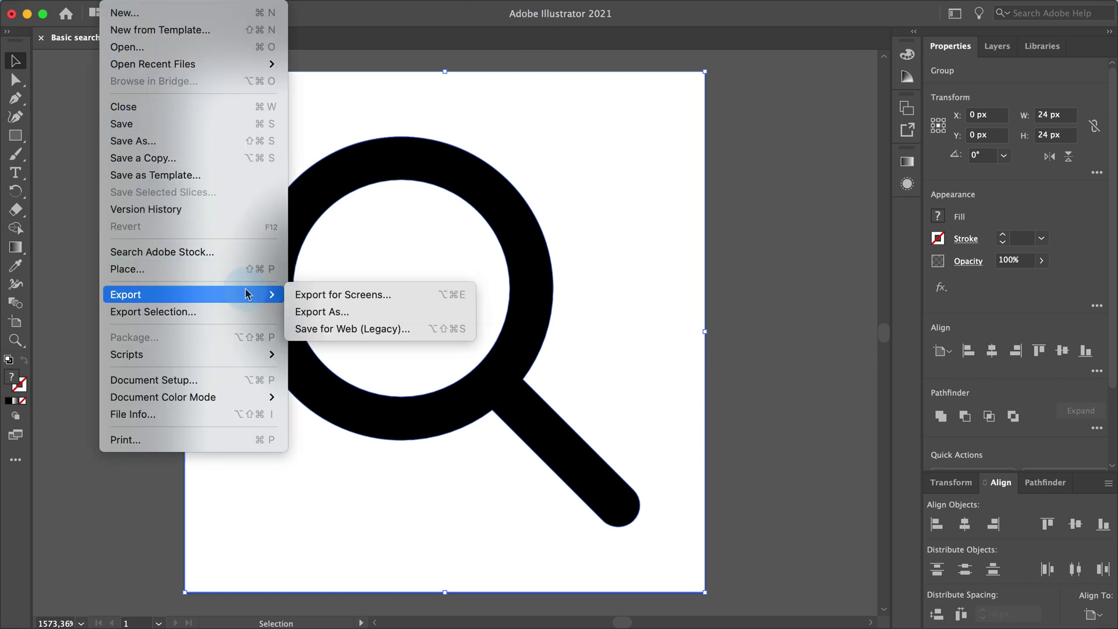
click(310, 296)
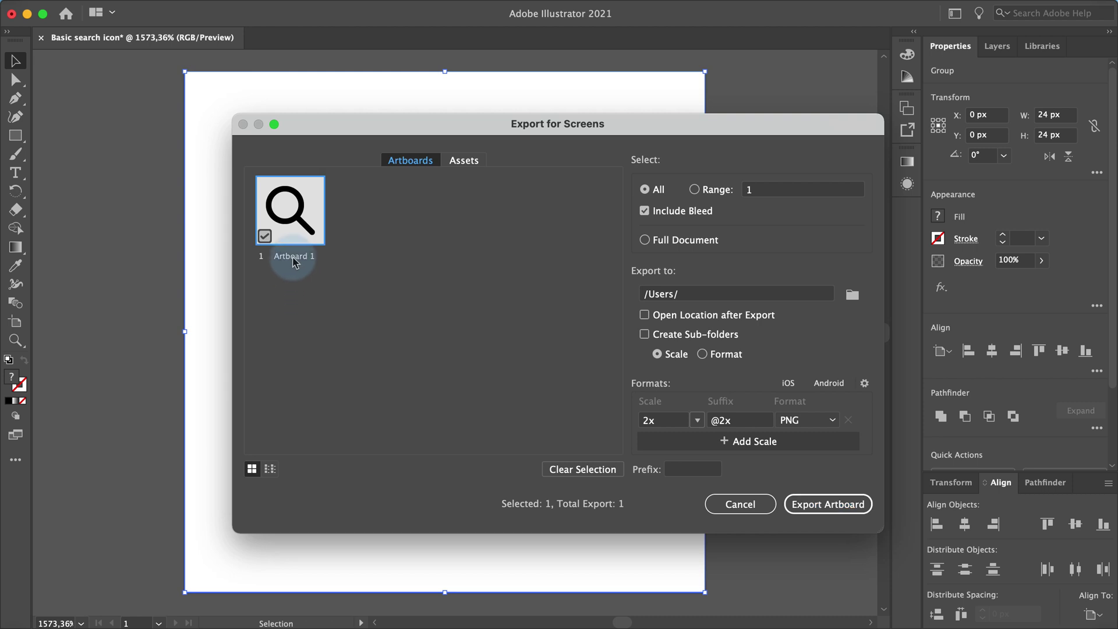
double_click(294, 262)
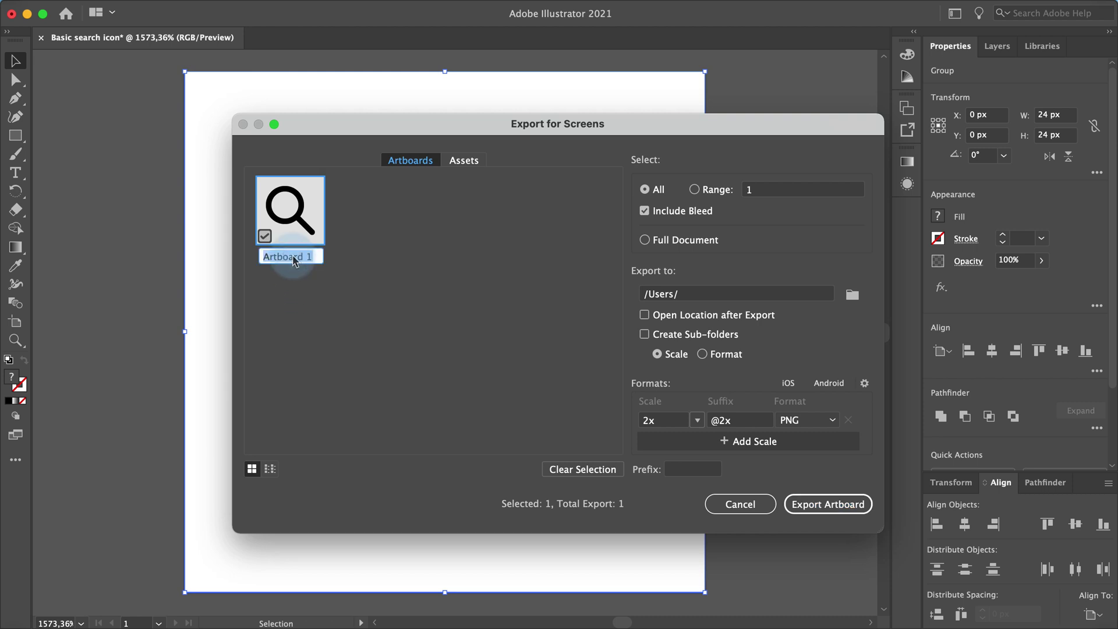
text(basic search)
text( icon)
key(Return)
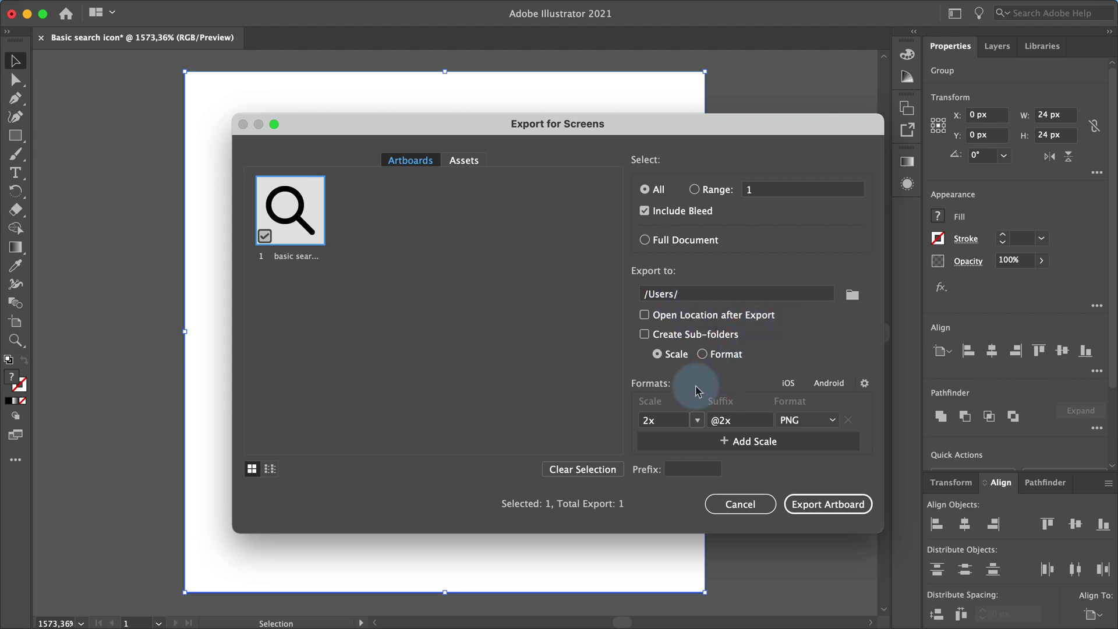
- Set the export format to SVG and export the artboard
click(792, 420)
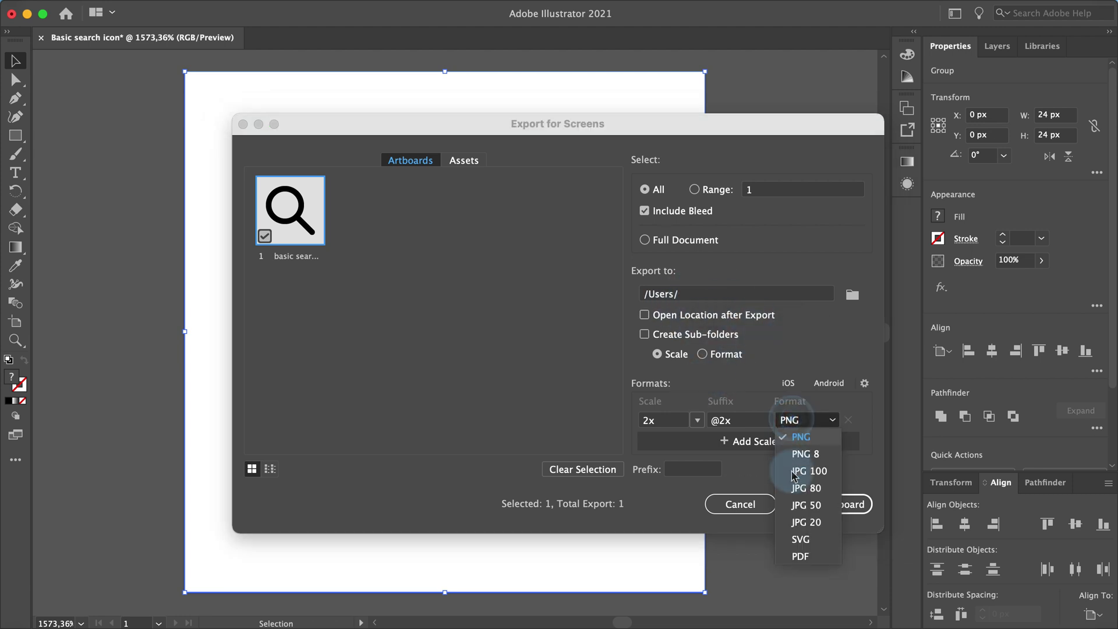
click(800, 539)
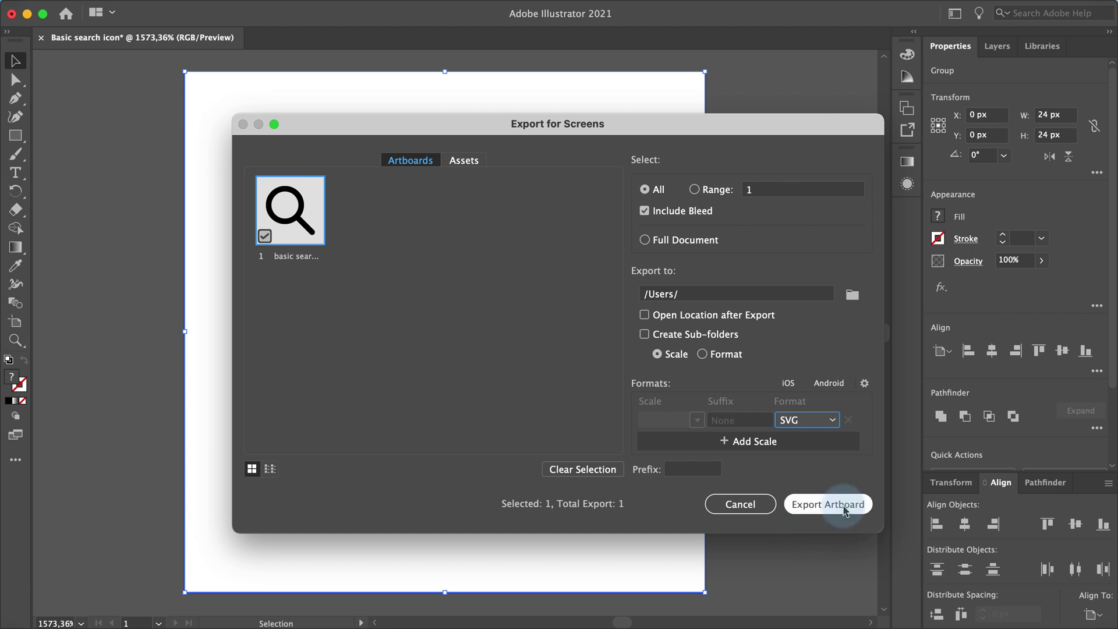
click(844, 510)
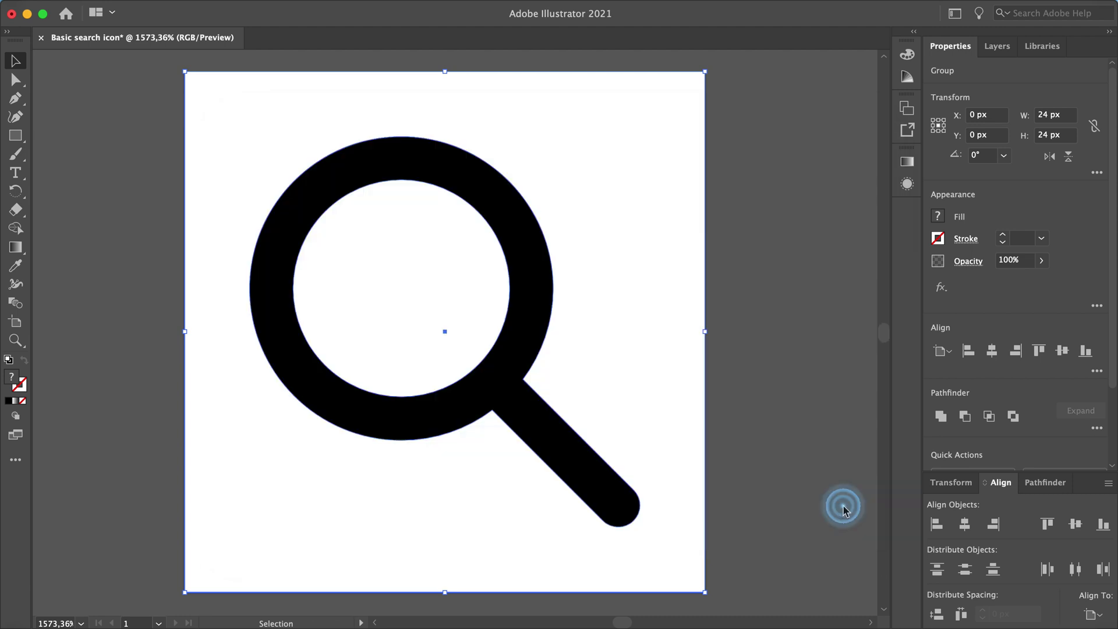